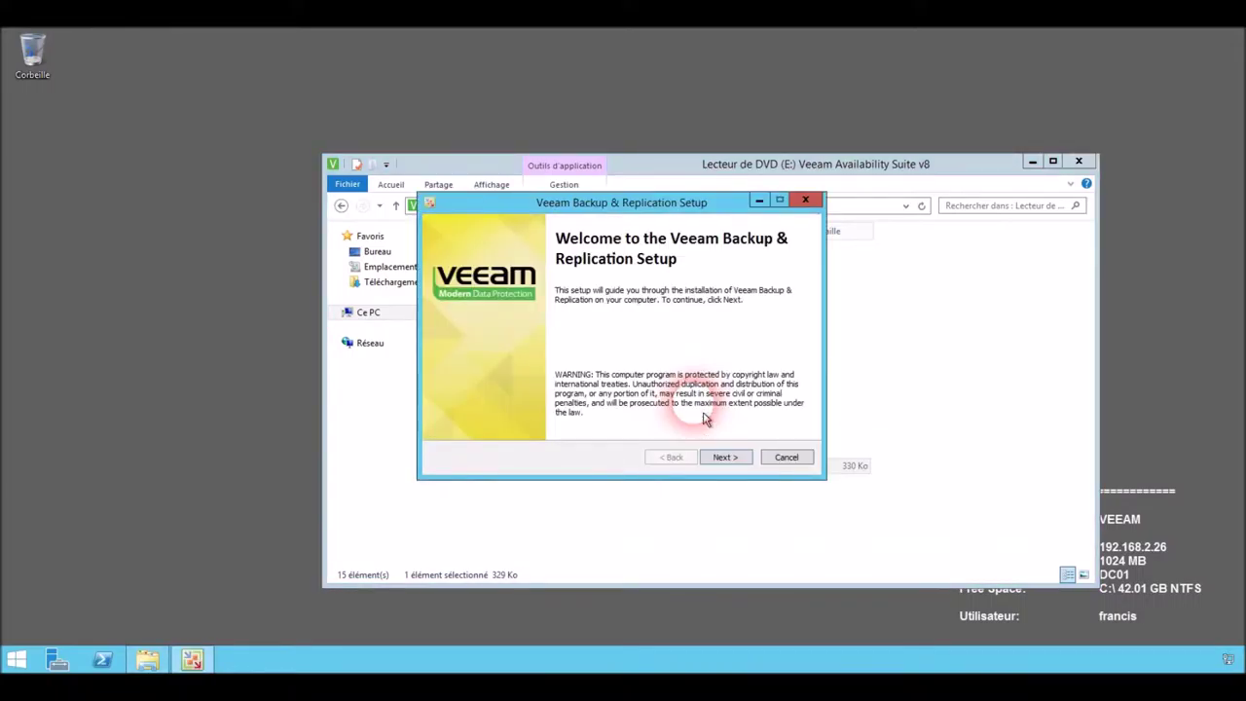
# Accept the Veeam Backup & Replication setup licence agreement.
pyautogui.click(725, 457)
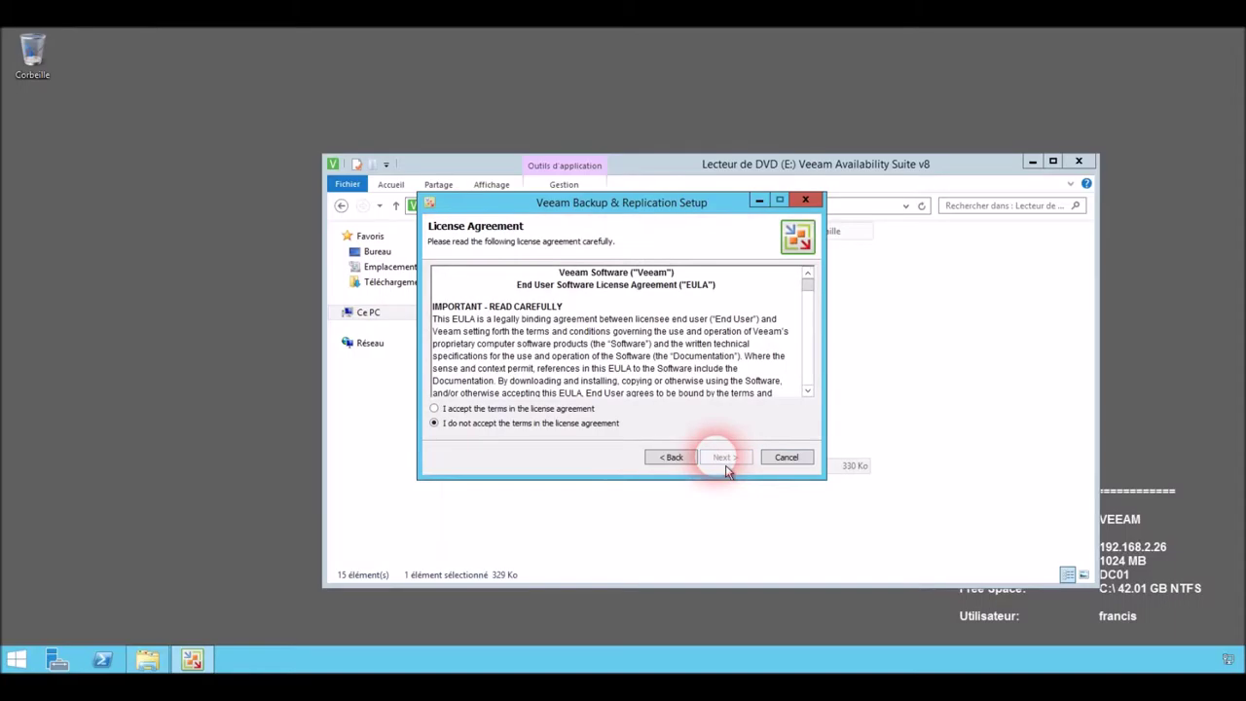
pyautogui.click(582, 409)
pyautogui.click(718, 467)
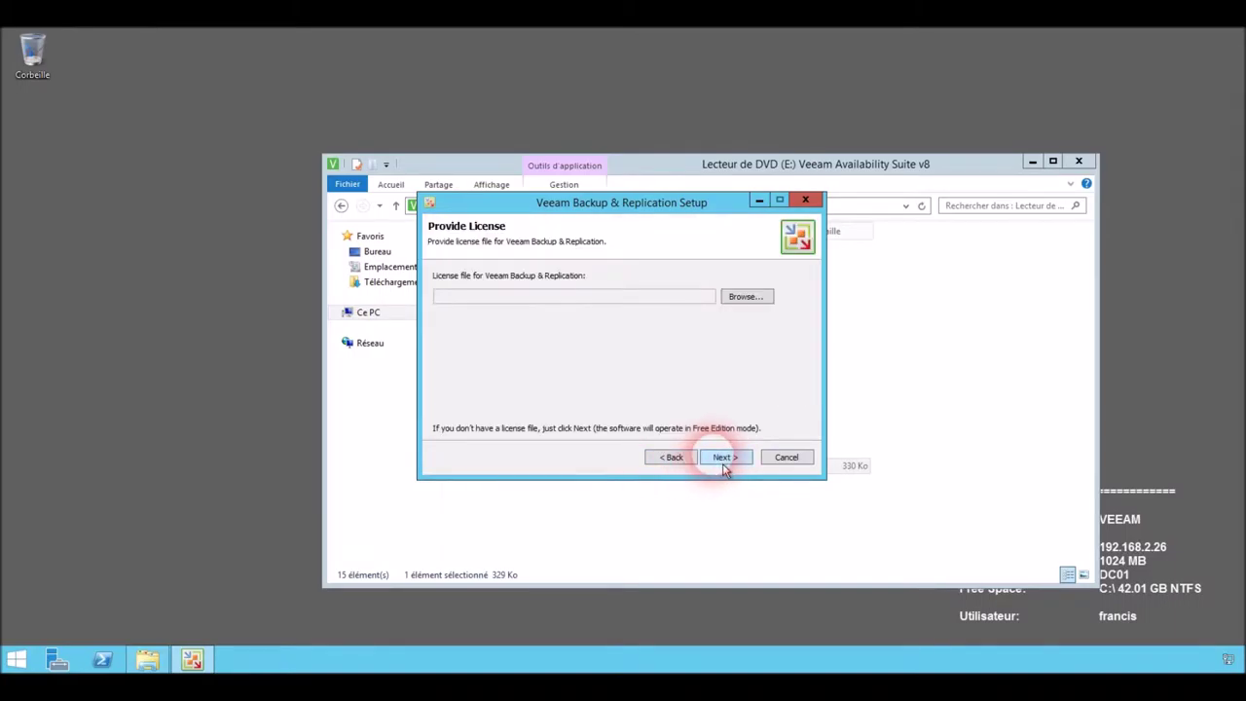
# Supply the licence file C:\sources\Licences\veeam_backup_full_6_0.lic and continue to Program features.
pyautogui.click(745, 296)
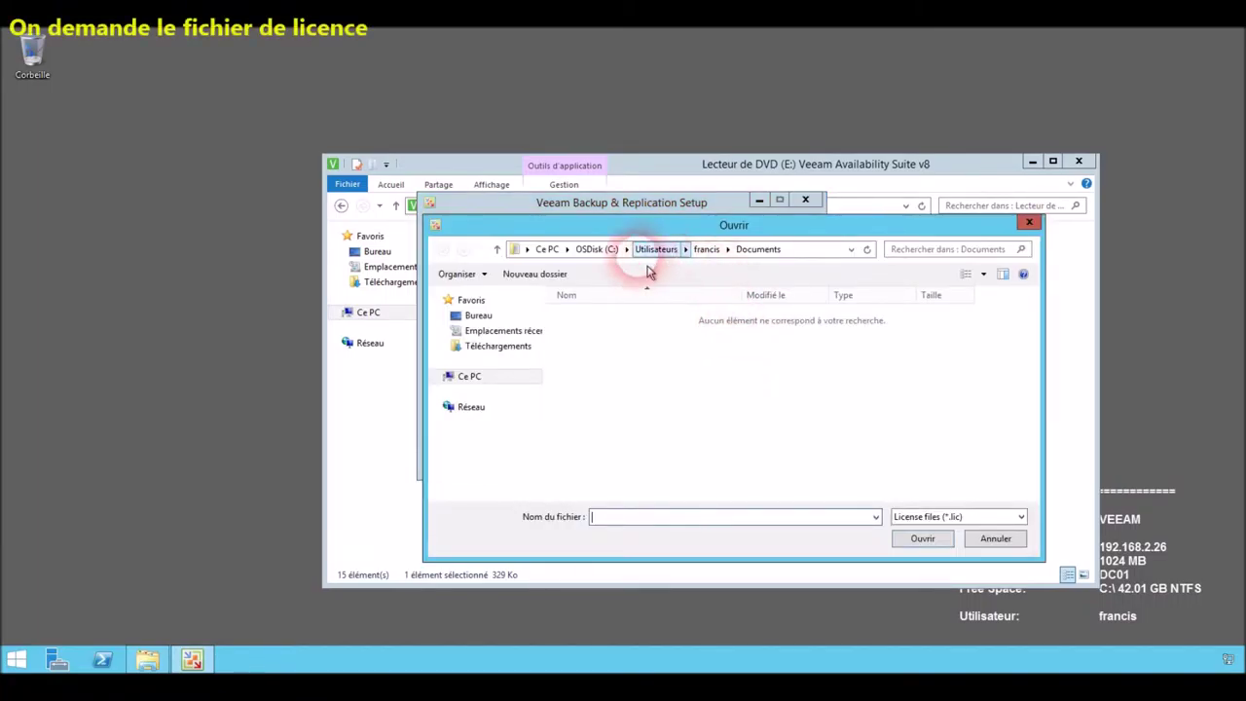
pyautogui.click(492, 386)
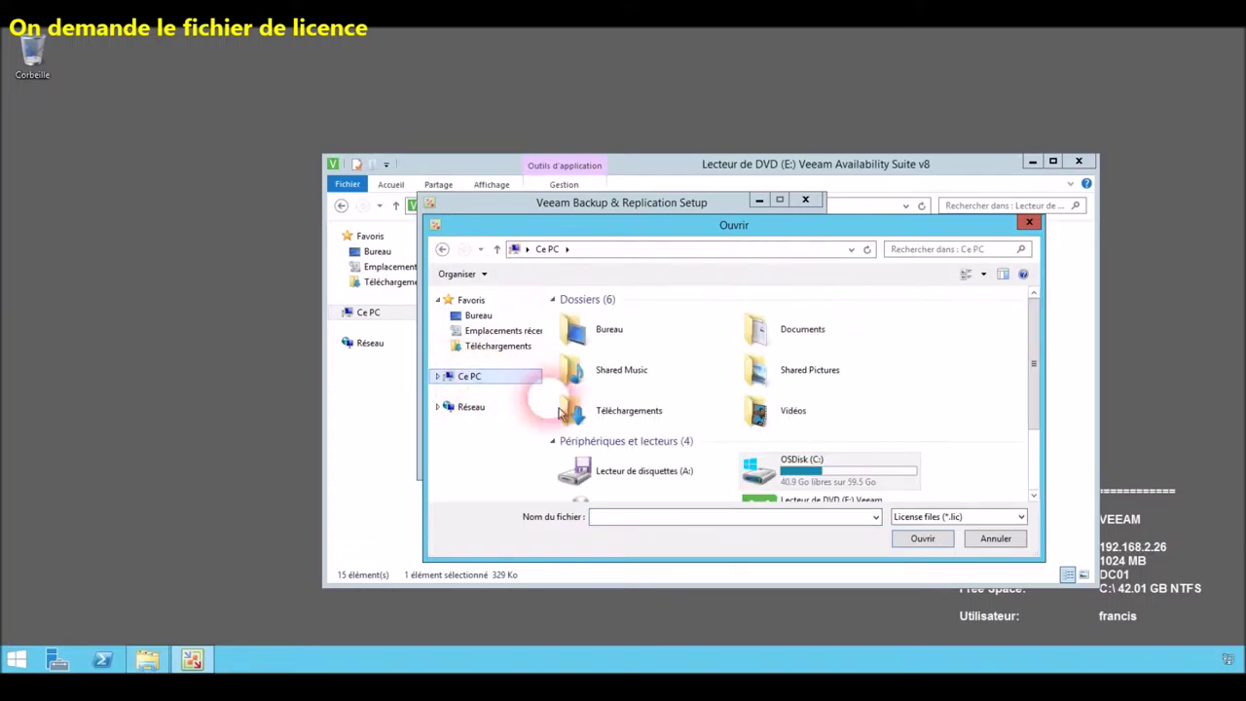
pyautogui.click(816, 483)
pyautogui.doubleClick(816, 484)
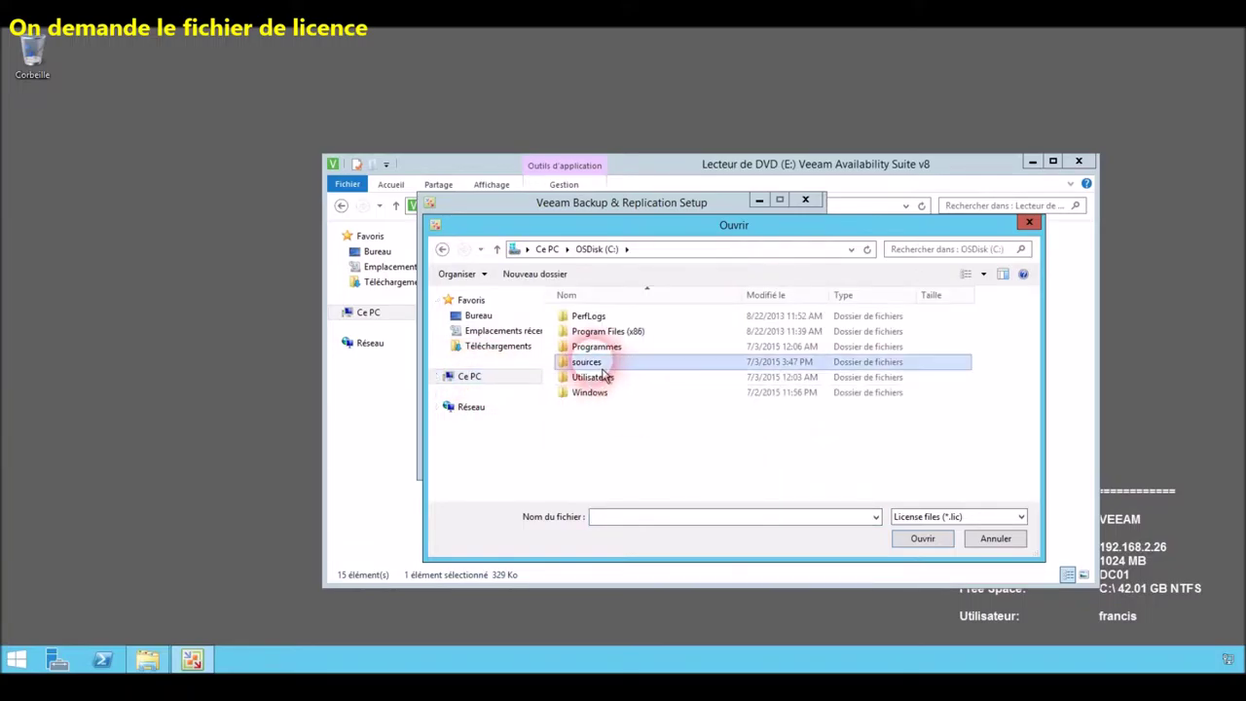
pyautogui.doubleClick(594, 357)
pyautogui.doubleClick(587, 316)
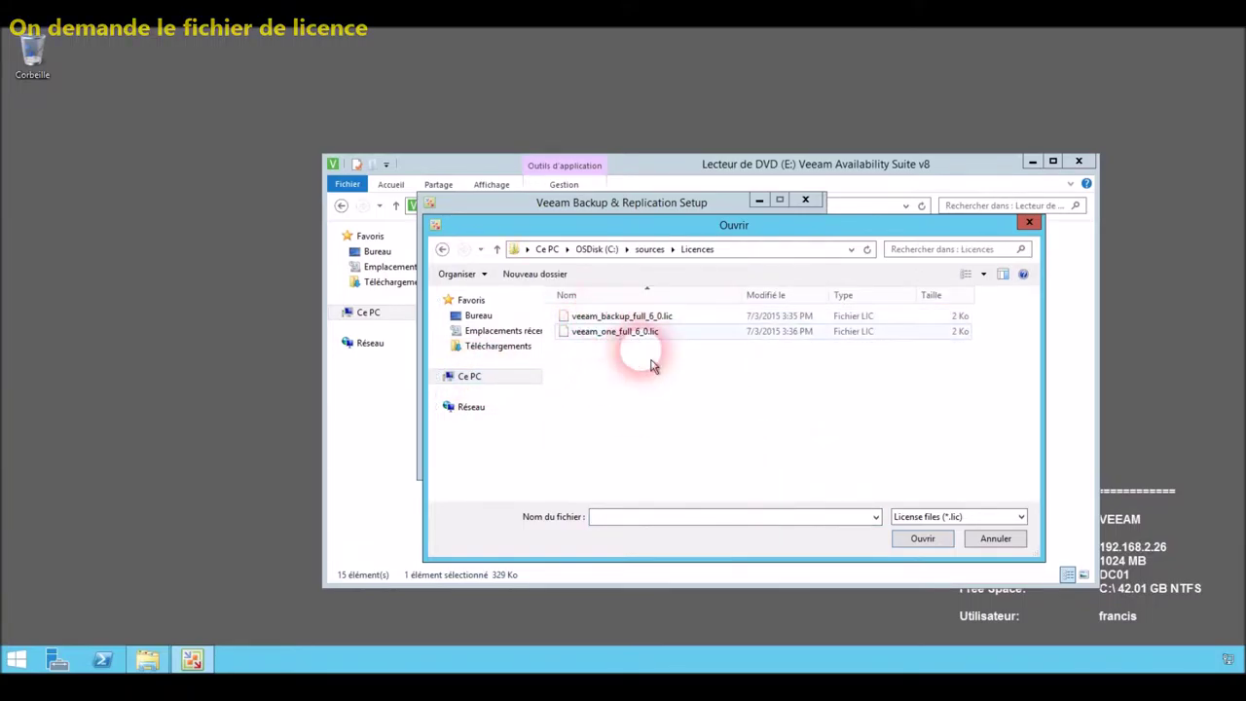
pyautogui.doubleClick(648, 318)
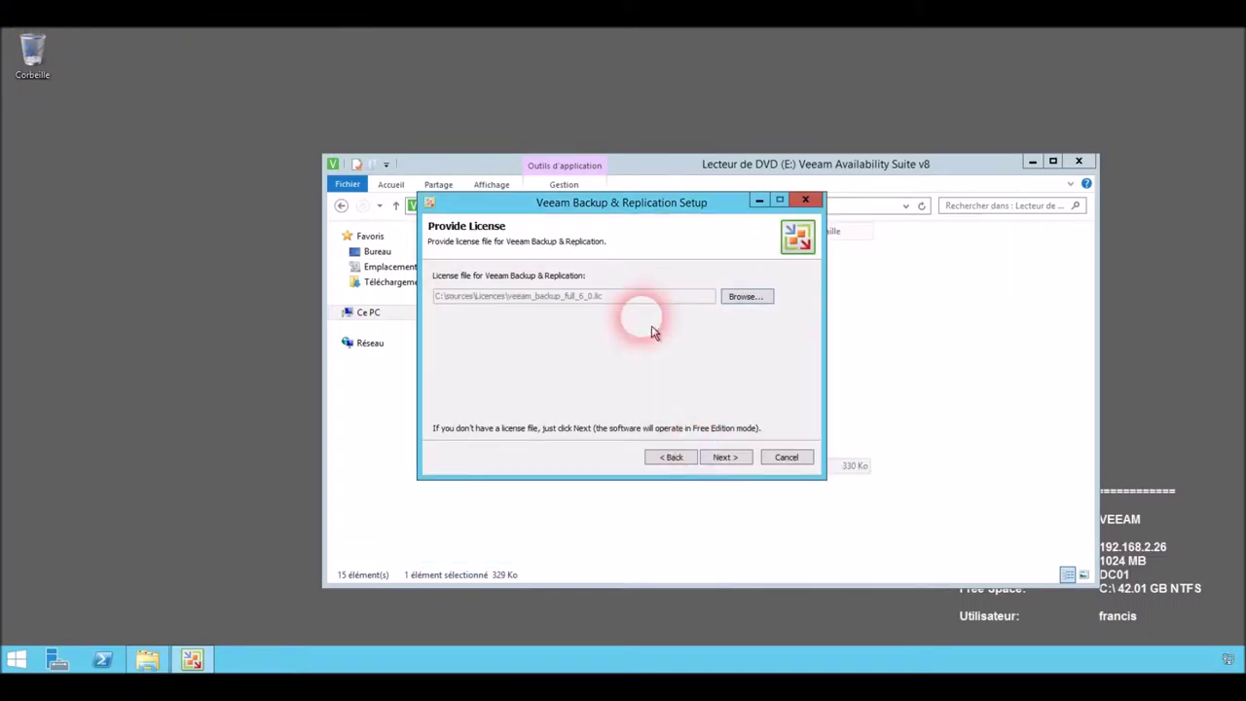
pyautogui.click(725, 457)
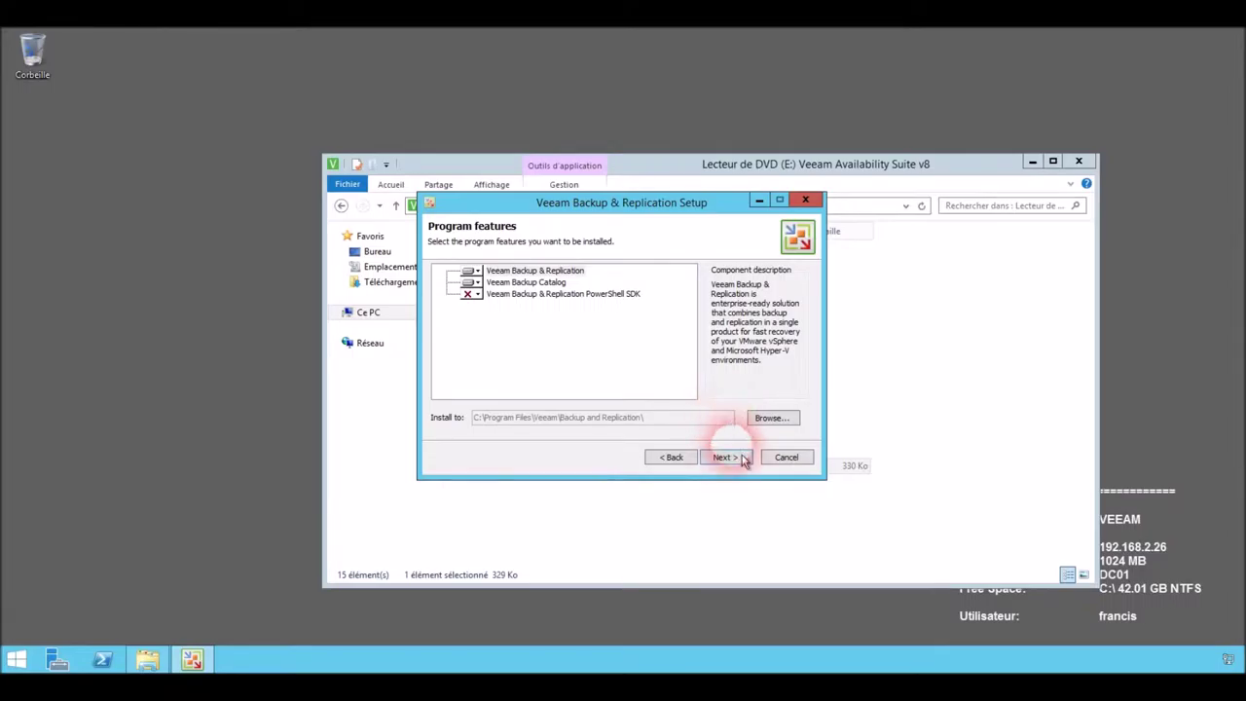
# Keep the default program features and install missing prerequisites until all four requirements pass.
pyautogui.click(743, 464)
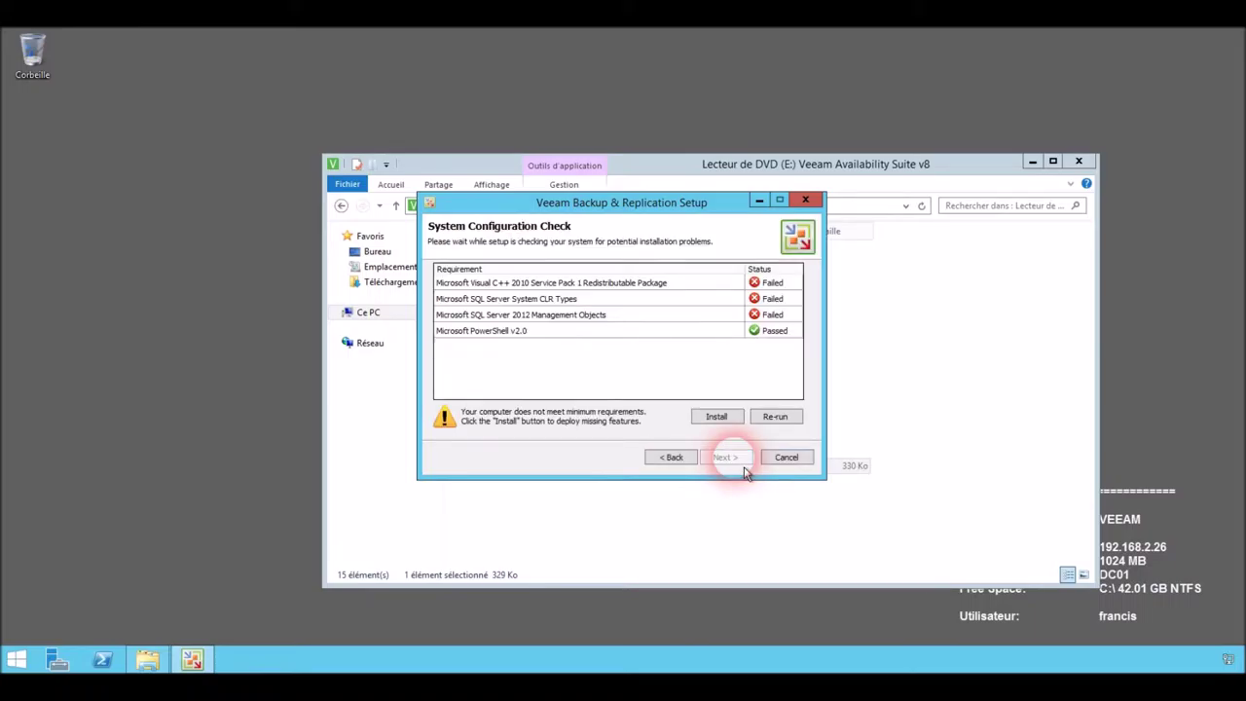
pyautogui.click(717, 417)
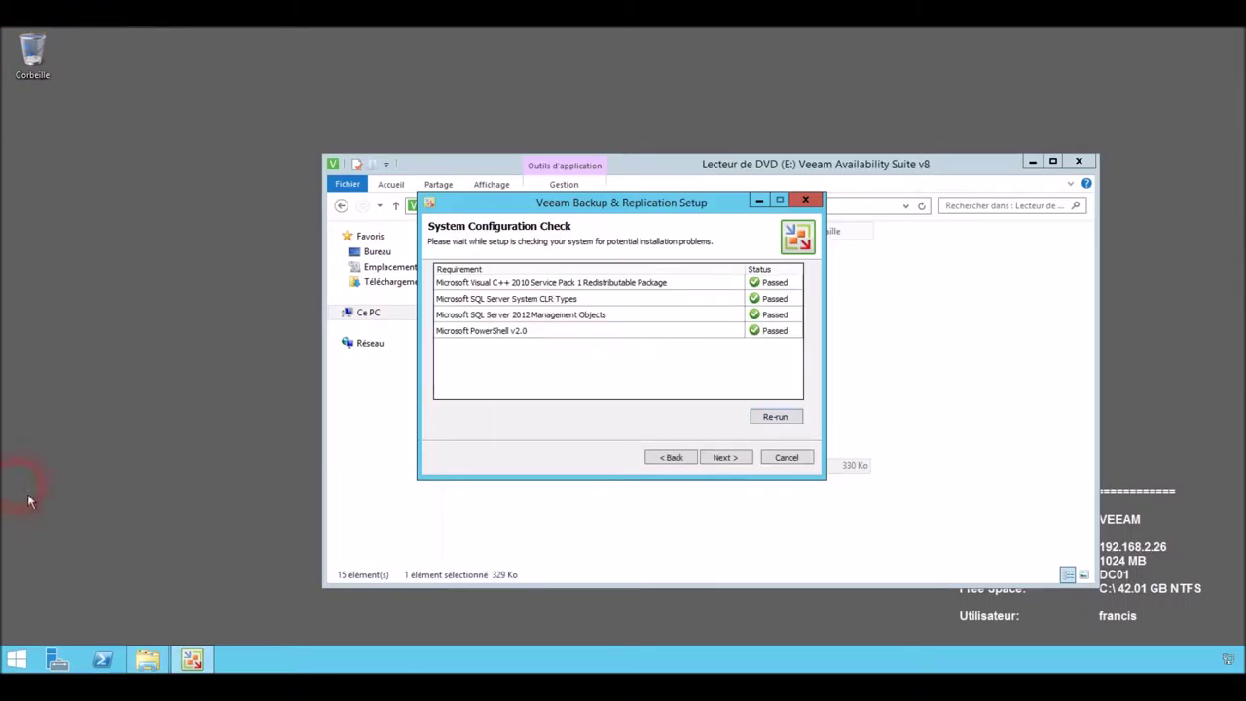
pyautogui.click(727, 470)
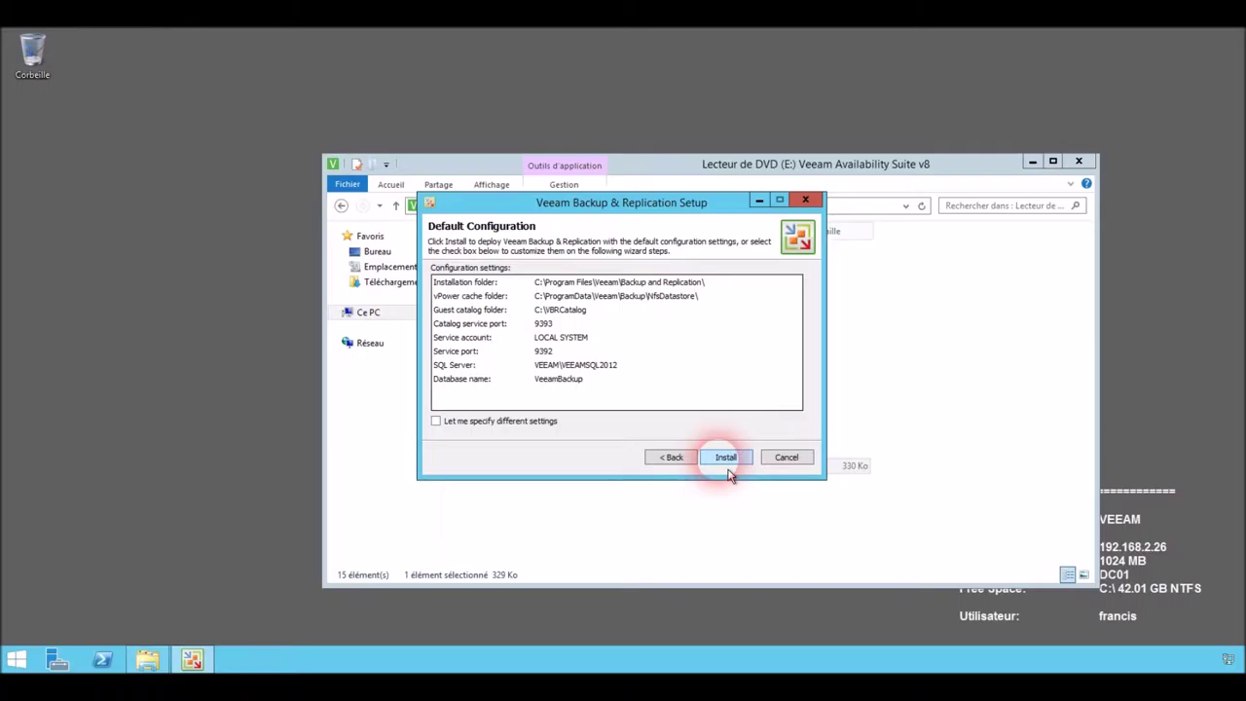
# Install Veeam Backup & Replication with the default configuration and let it run to completion.
pyautogui.click(728, 471)
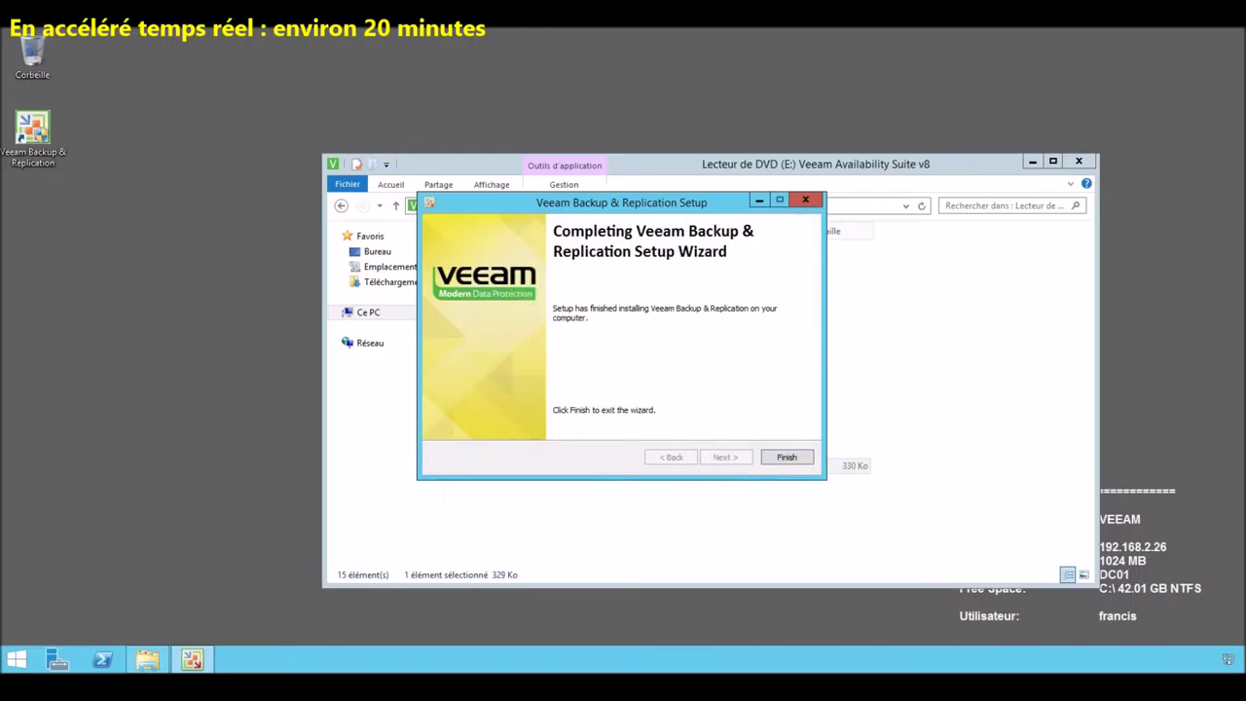
# Close the finished setup wizard and DVD window, then launch the Veeam console as administrator.
pyautogui.click(786, 460)
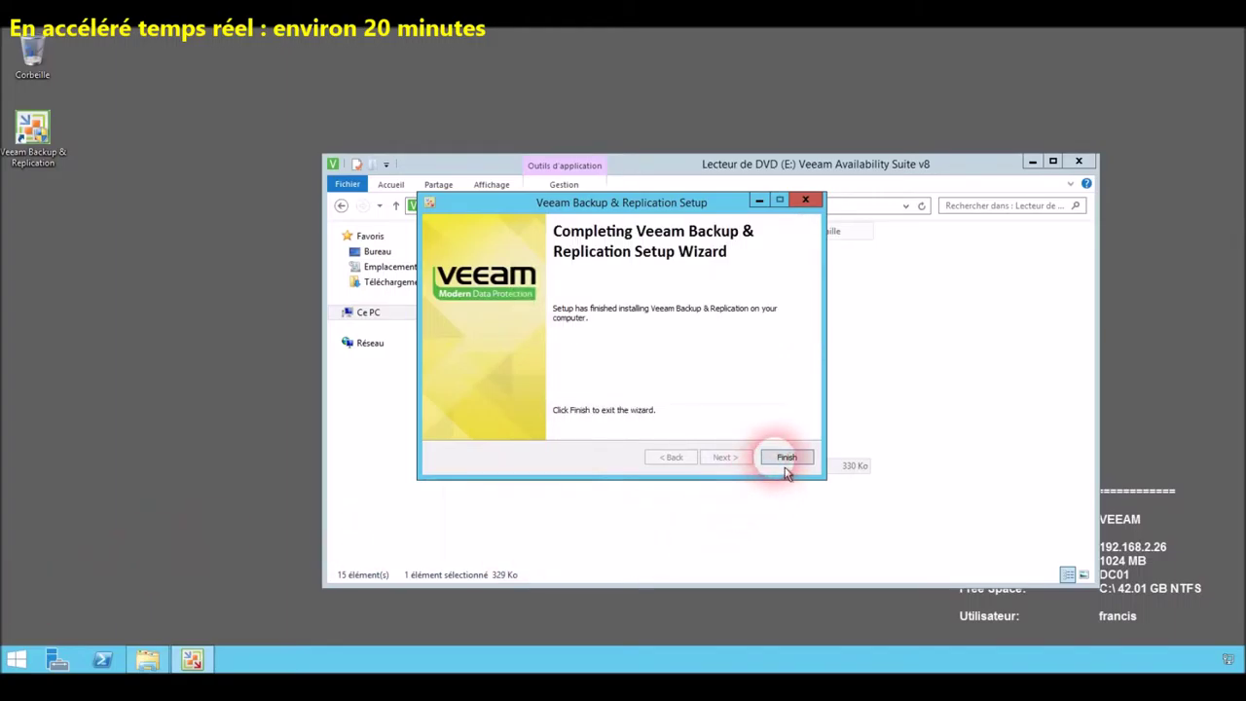
pyautogui.click(1078, 161)
pyautogui.doubleClick(39, 136)
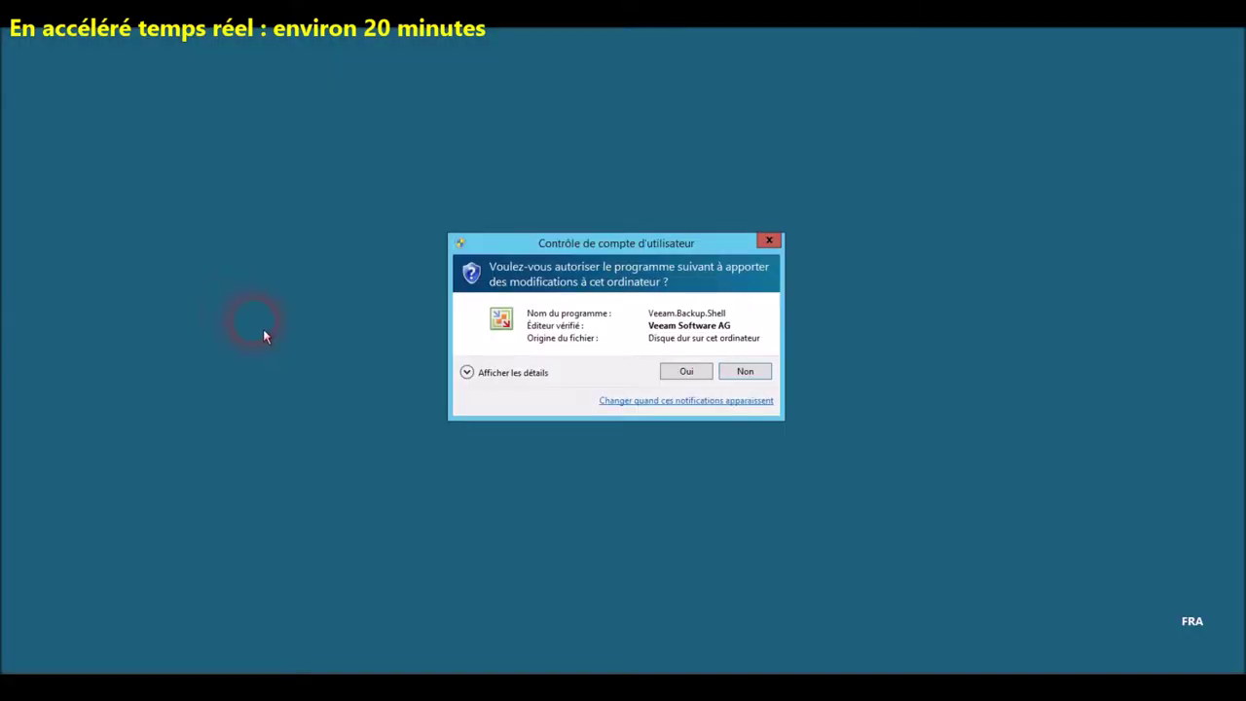
pyautogui.click(681, 372)
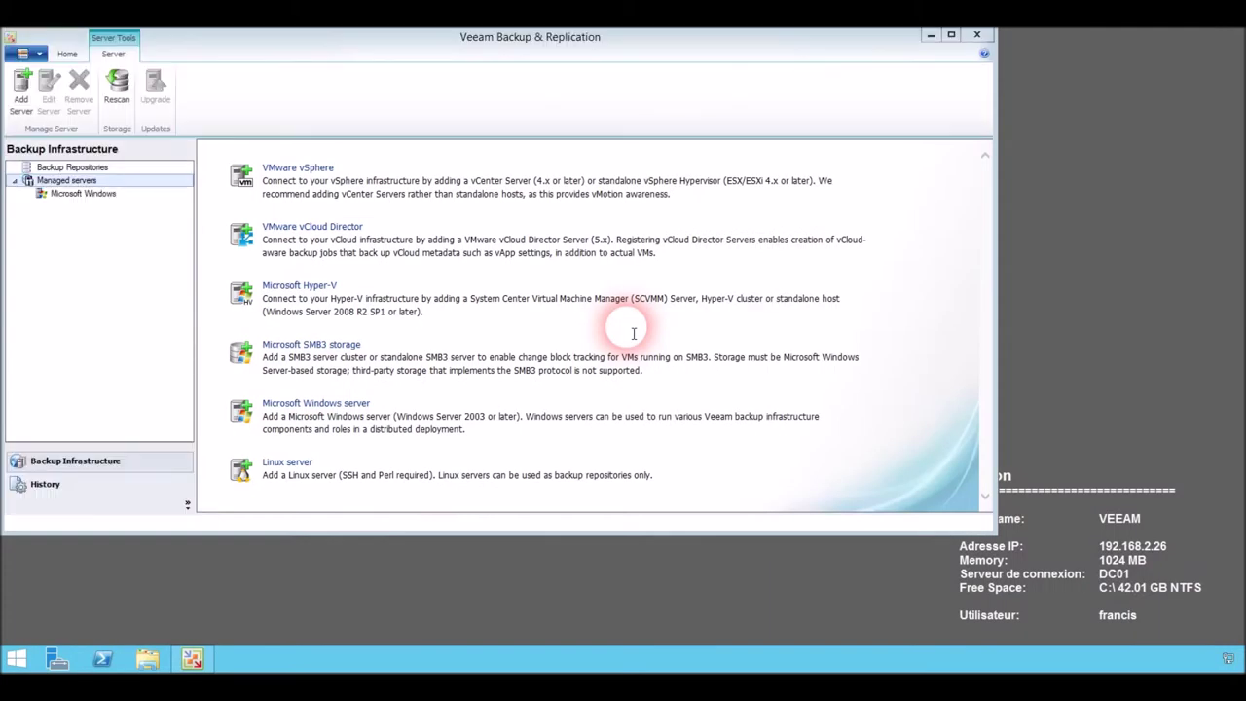
# Open the \\stockage\backup share in File Explorer, select its path, and return to Veeam.
pyautogui.click(147, 659)
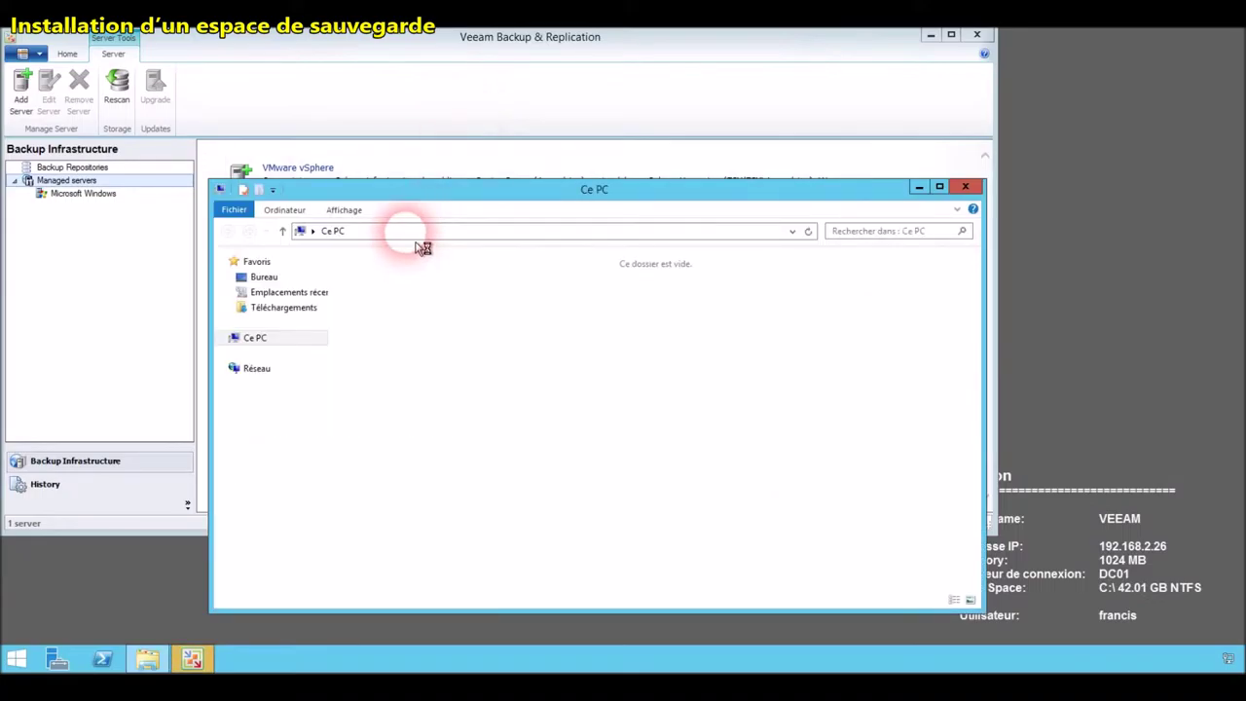
pyautogui.click(405, 234)
pyautogui.write('\\\\')
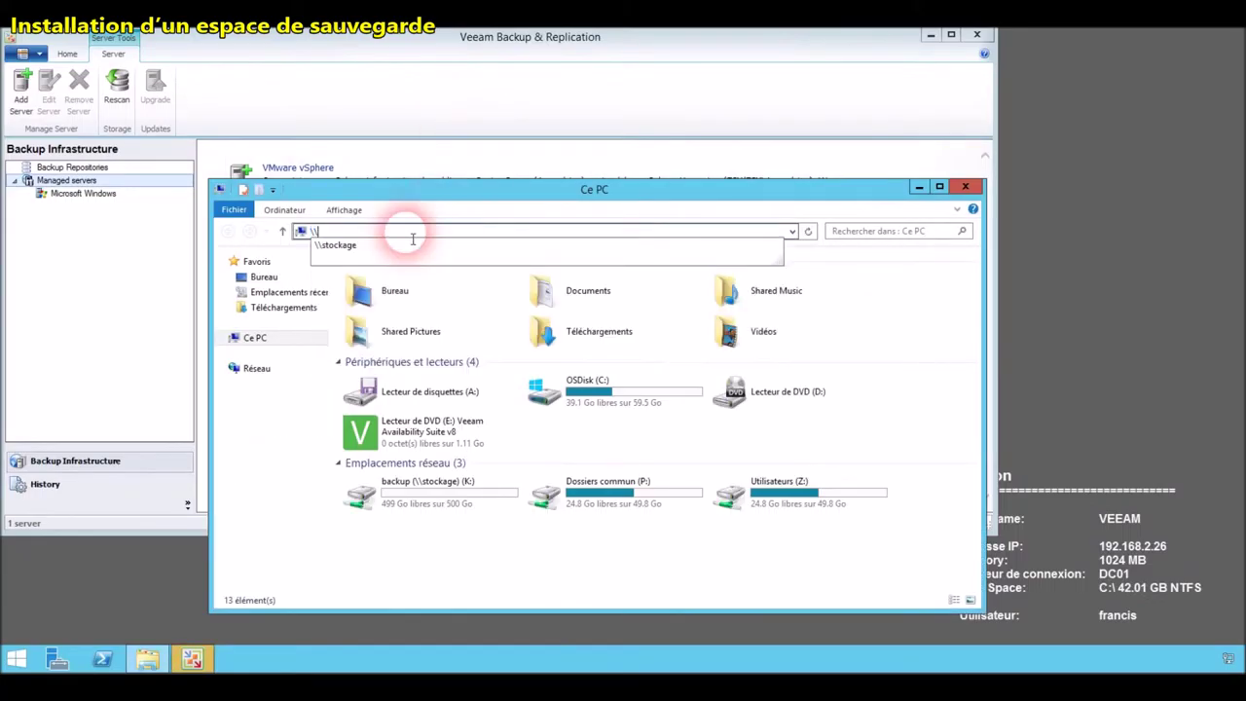
pyautogui.press('Down')
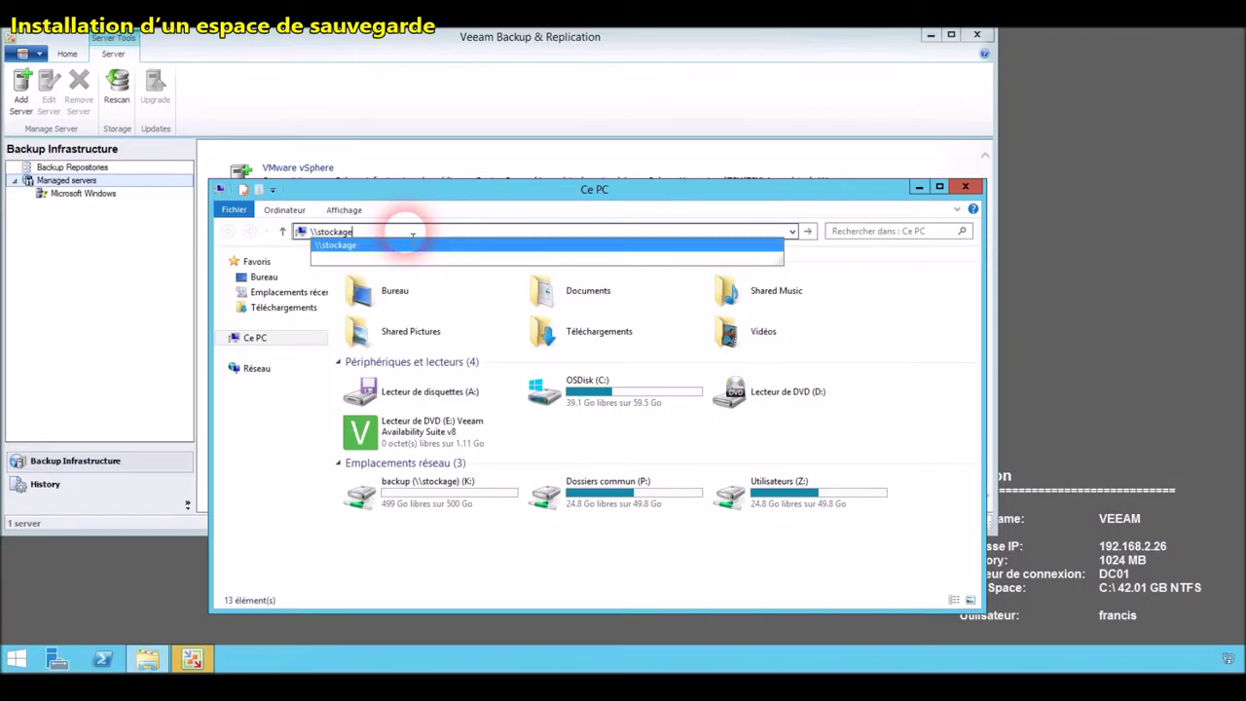
pyautogui.write('\\')
pyautogui.press('Down')
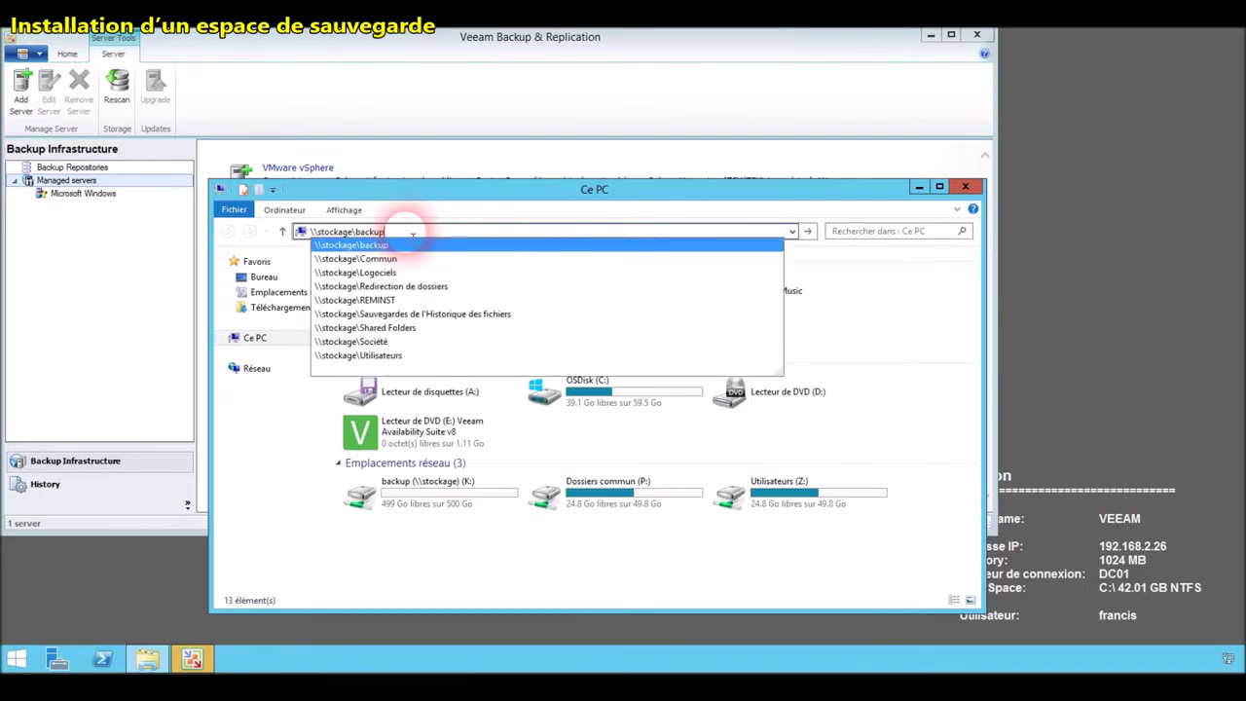
pyautogui.press('Return')
pyautogui.click(466, 232)
pyautogui.hotkey('ctrl', 'c')
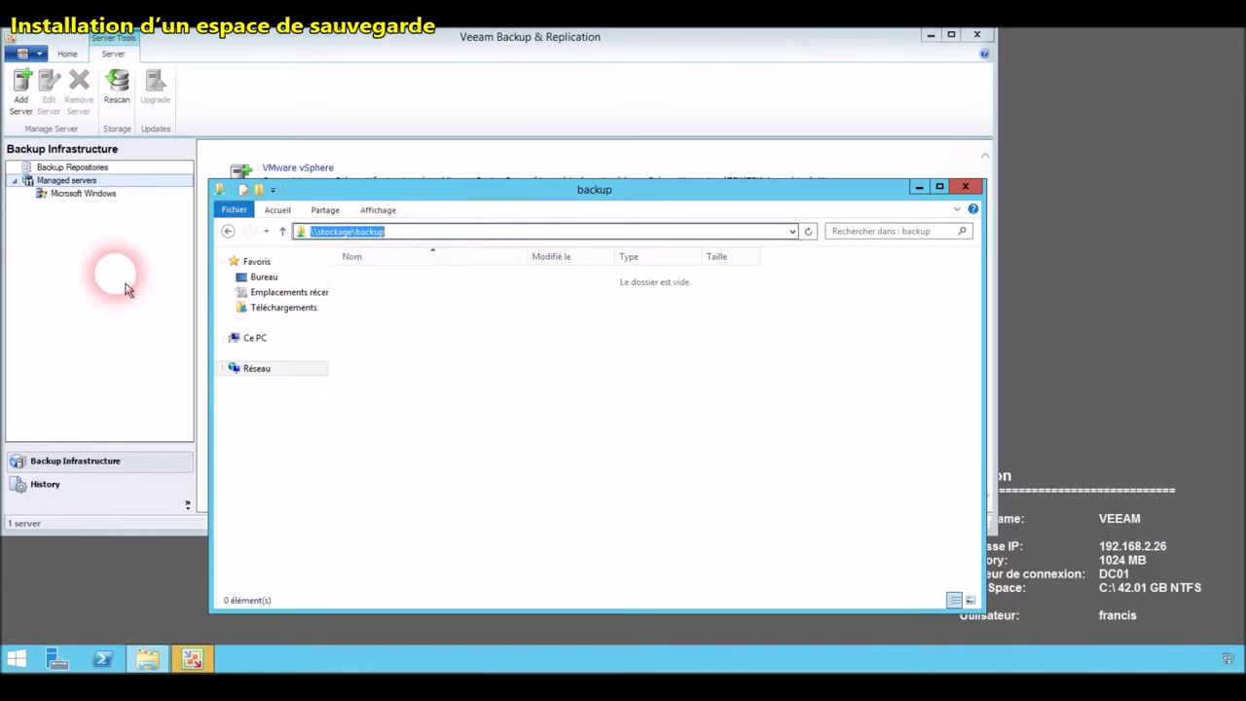
pyautogui.click(95, 182)
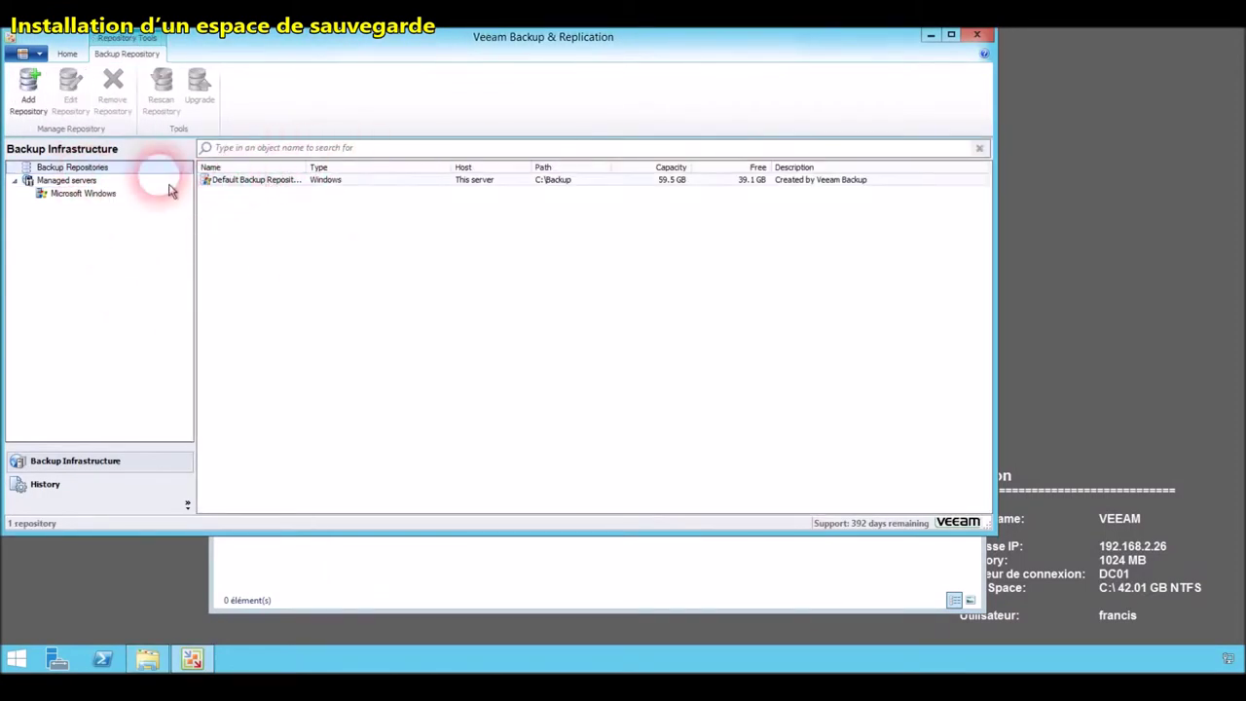
# Start a new shared-folder repository named 'lecteur K' pointing to \\stockage\backup.
pyautogui.rightClick(109, 173)
pyautogui.click(210, 185)
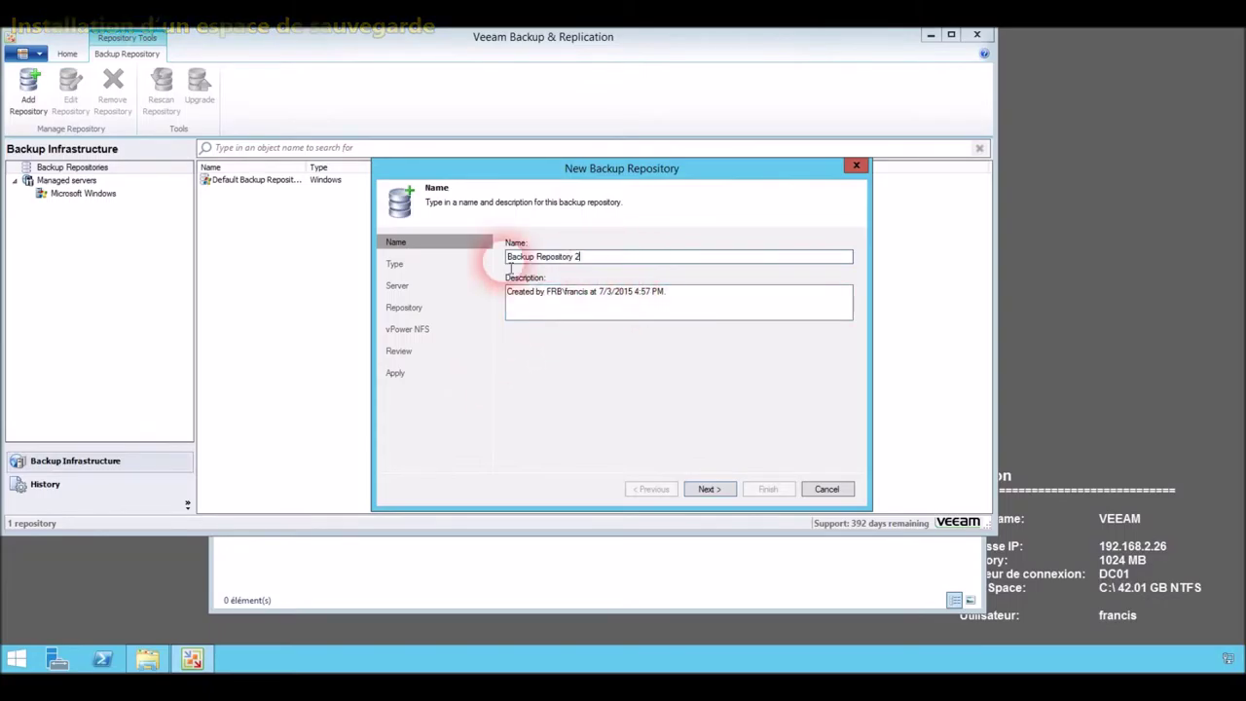
pyautogui.write('l')
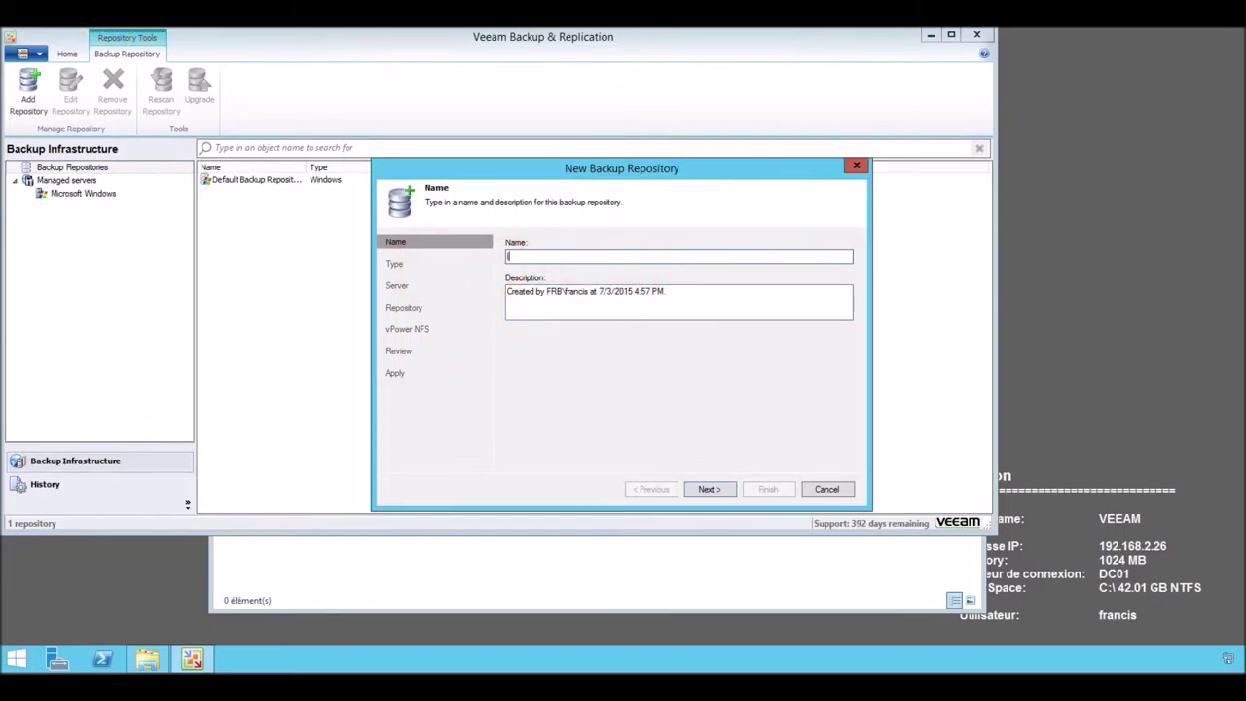
pyautogui.write('ecteur K')
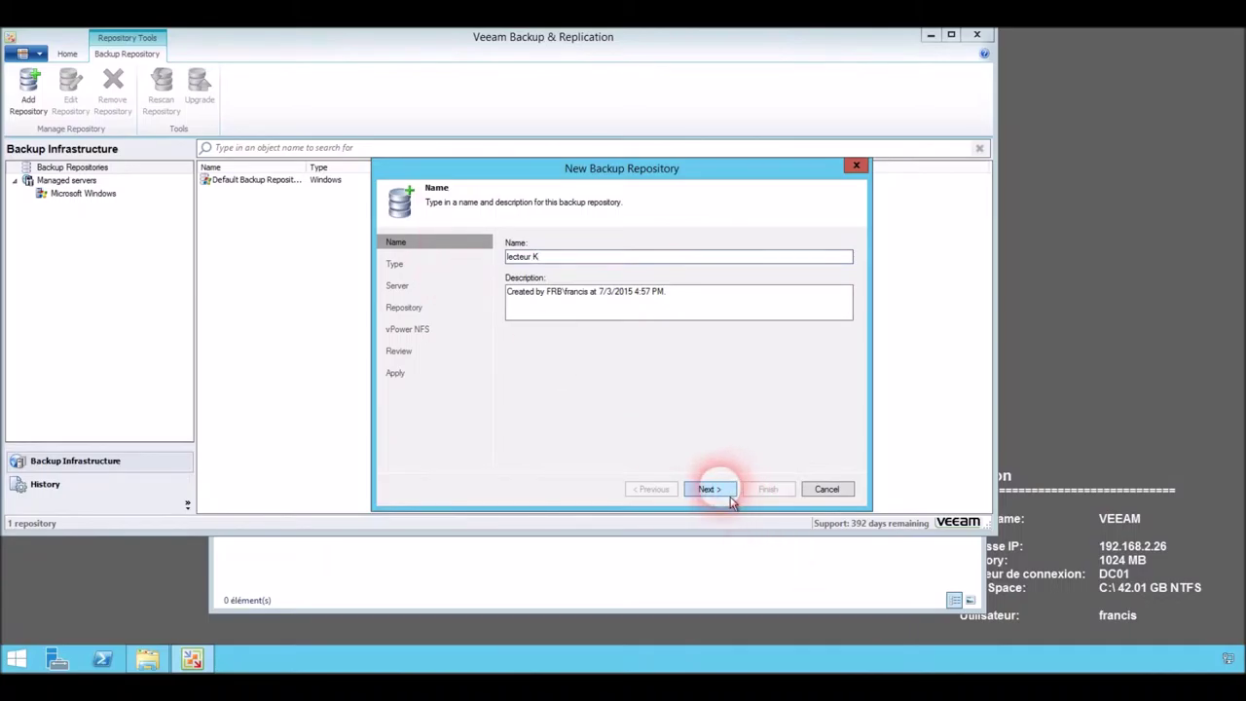
pyautogui.click(730, 498)
pyautogui.click(522, 354)
pyautogui.click(711, 489)
pyautogui.click(587, 257)
pyautogui.hotkey('ctrl', 'v')
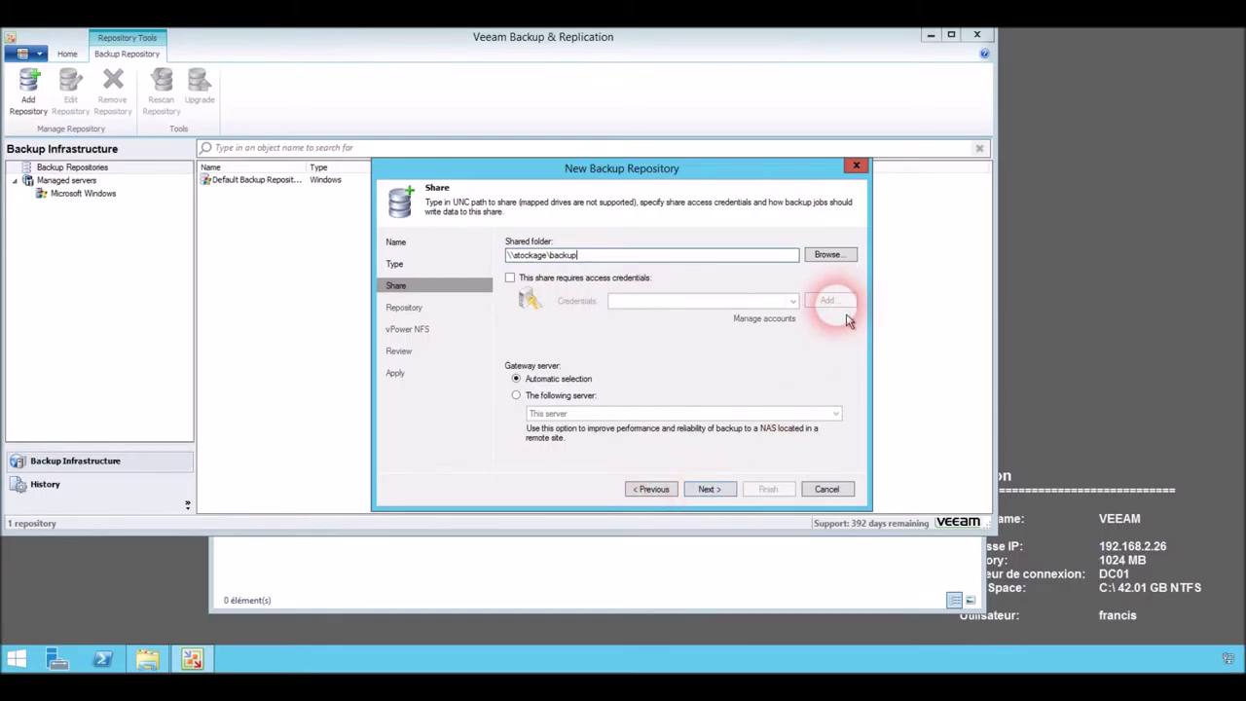
pyautogui.click(712, 492)
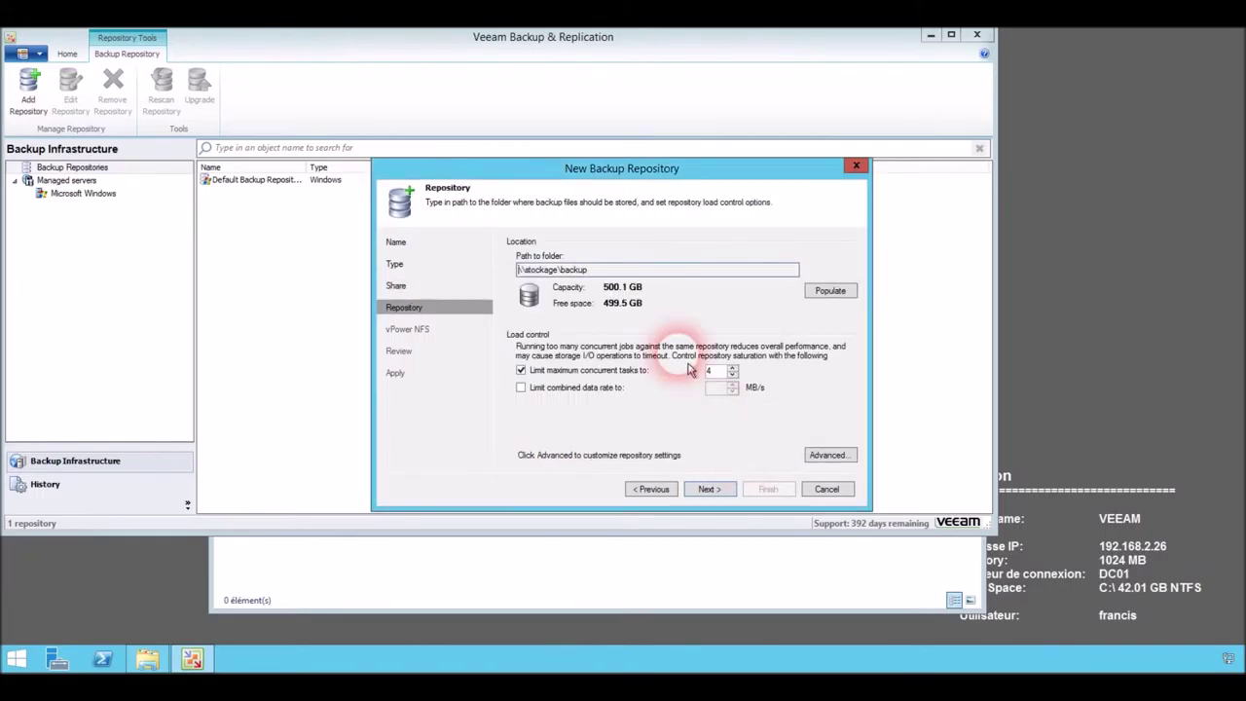
# Accept default repository and vPower NFS settings, apply, and keep the configuration backup location.
pyautogui.click(727, 499)
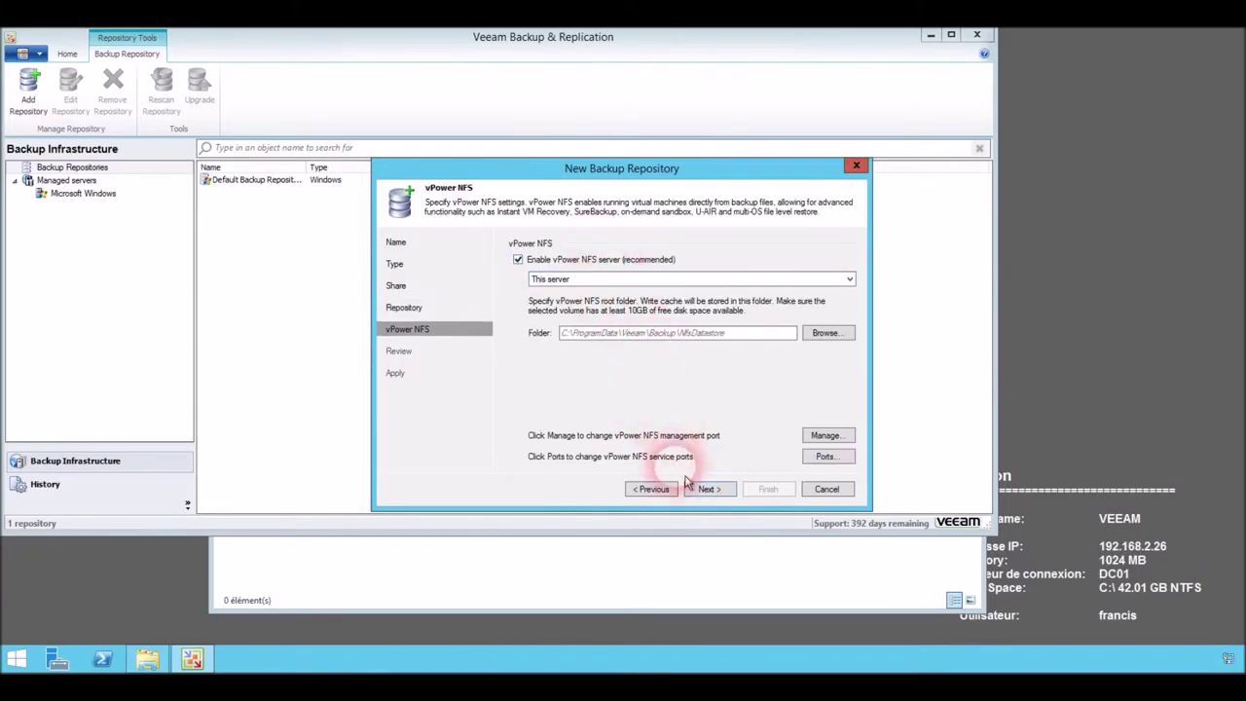
pyautogui.click(720, 503)
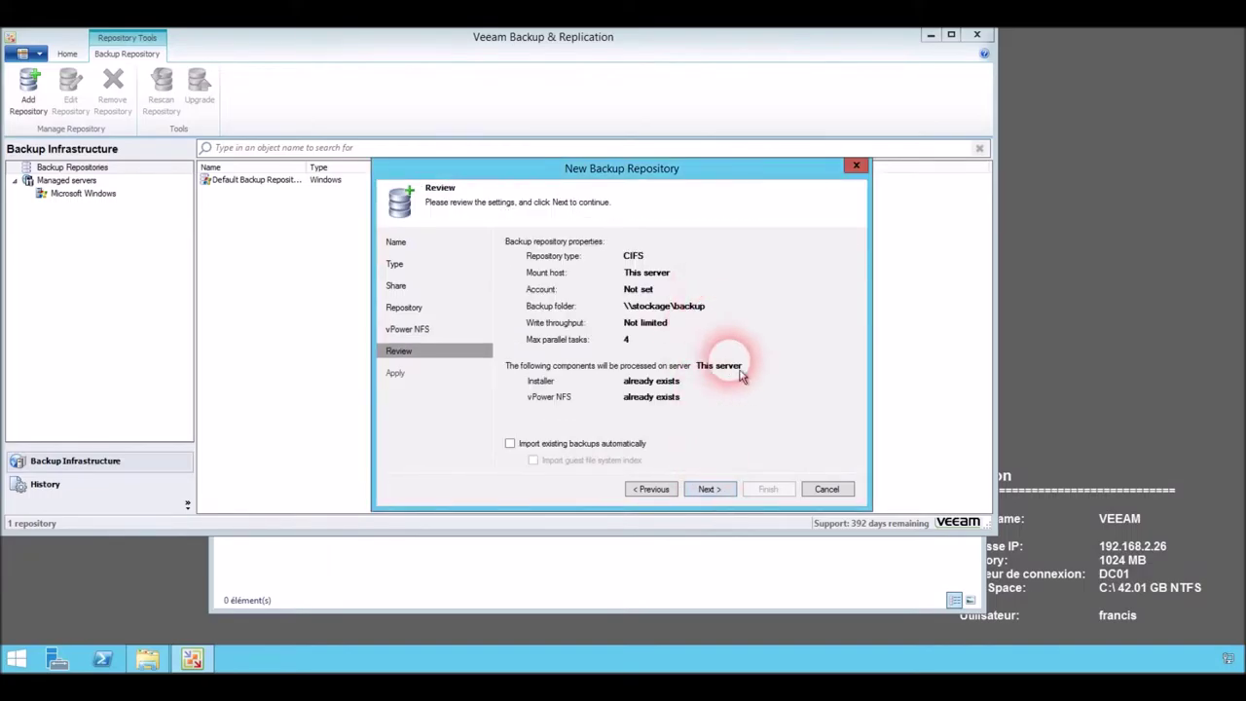
pyautogui.click(713, 489)
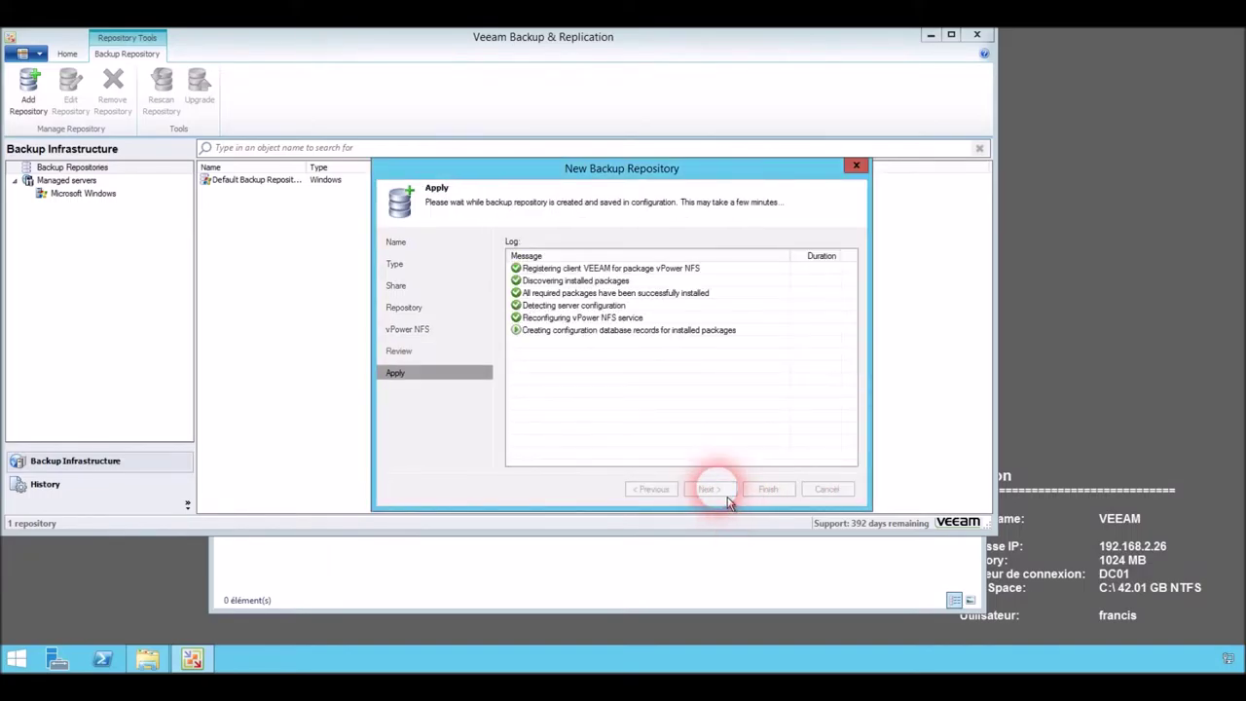
pyautogui.click(768, 489)
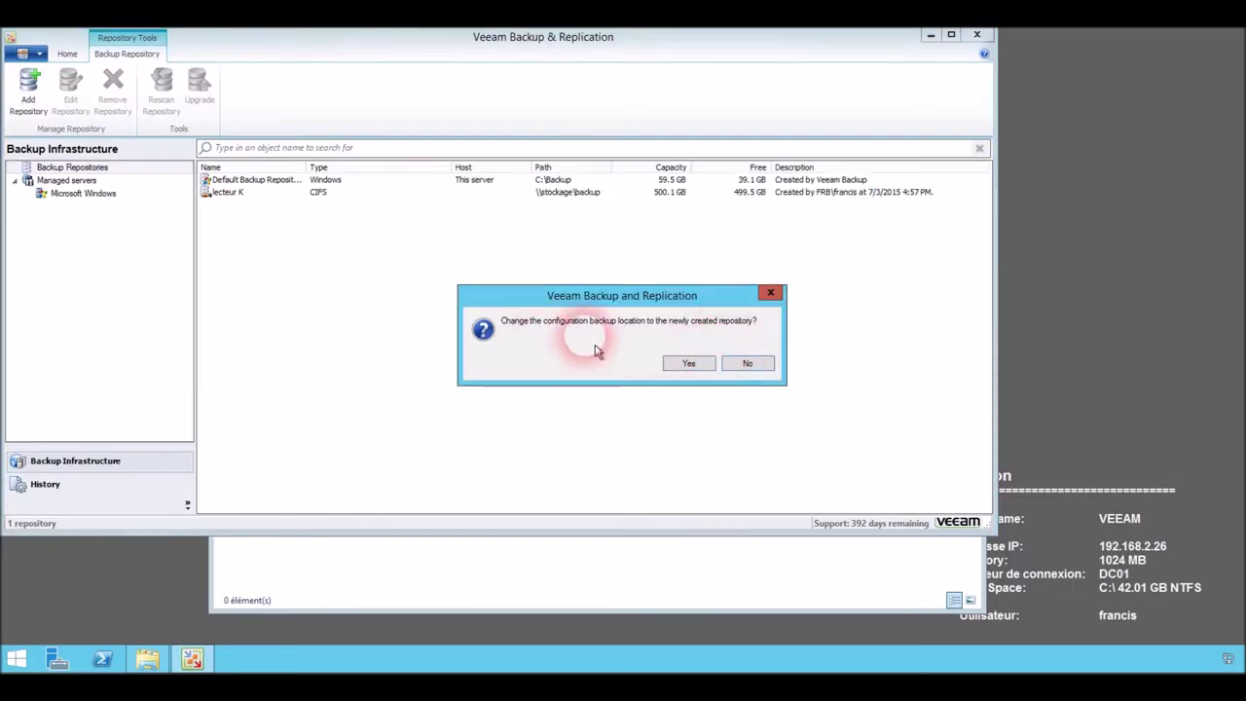
pyautogui.click(750, 371)
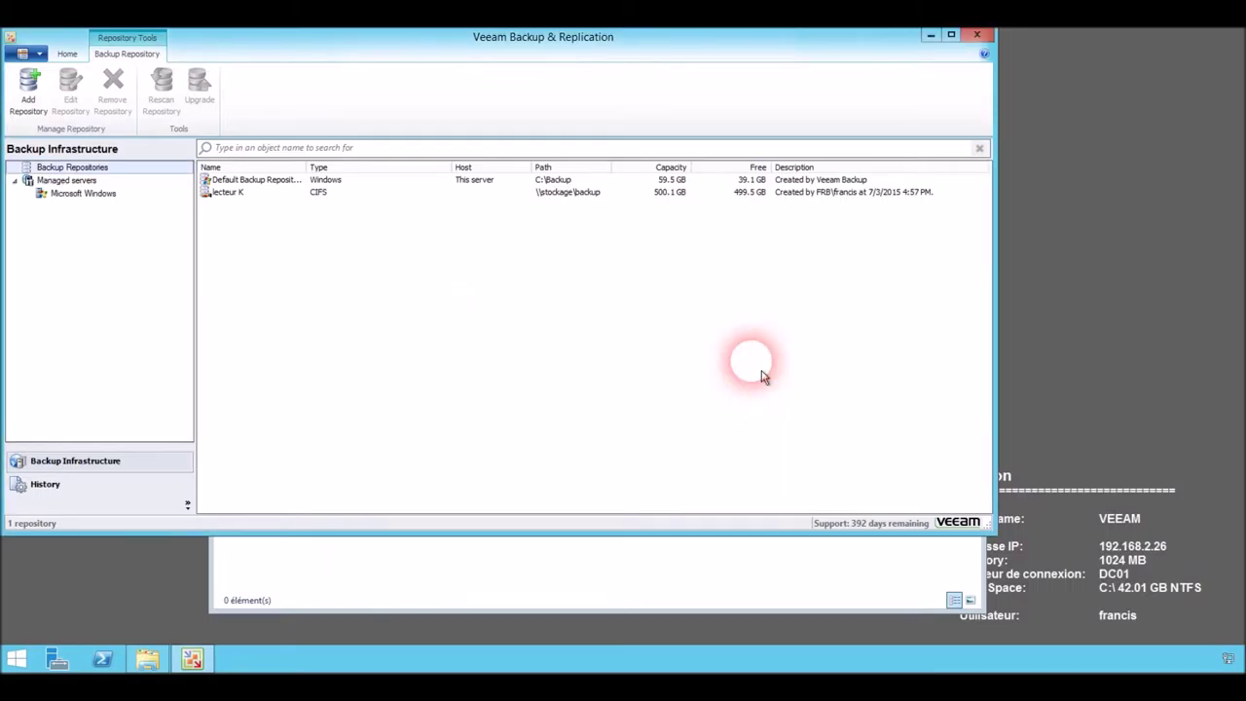
# Add Microsoft Hyper-V server lab-hpv01 as a standalone host.
pyautogui.click(240, 194)
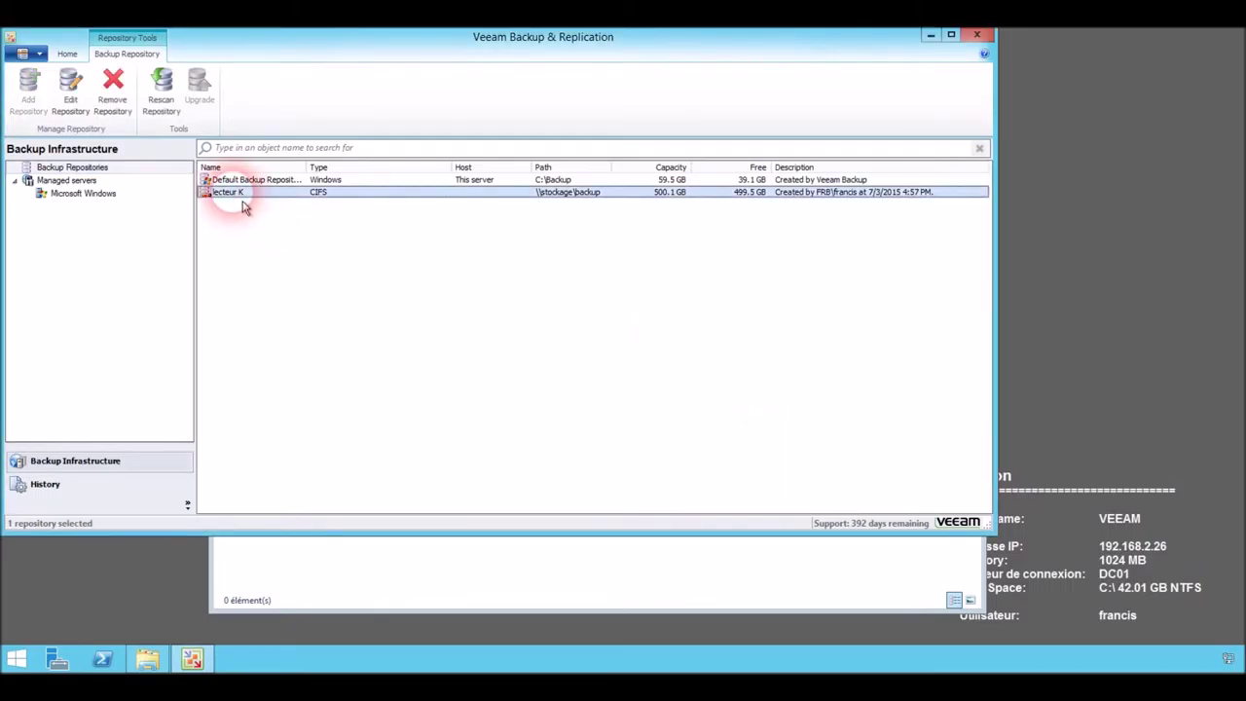
pyautogui.click(84, 194)
pyautogui.click(64, 180)
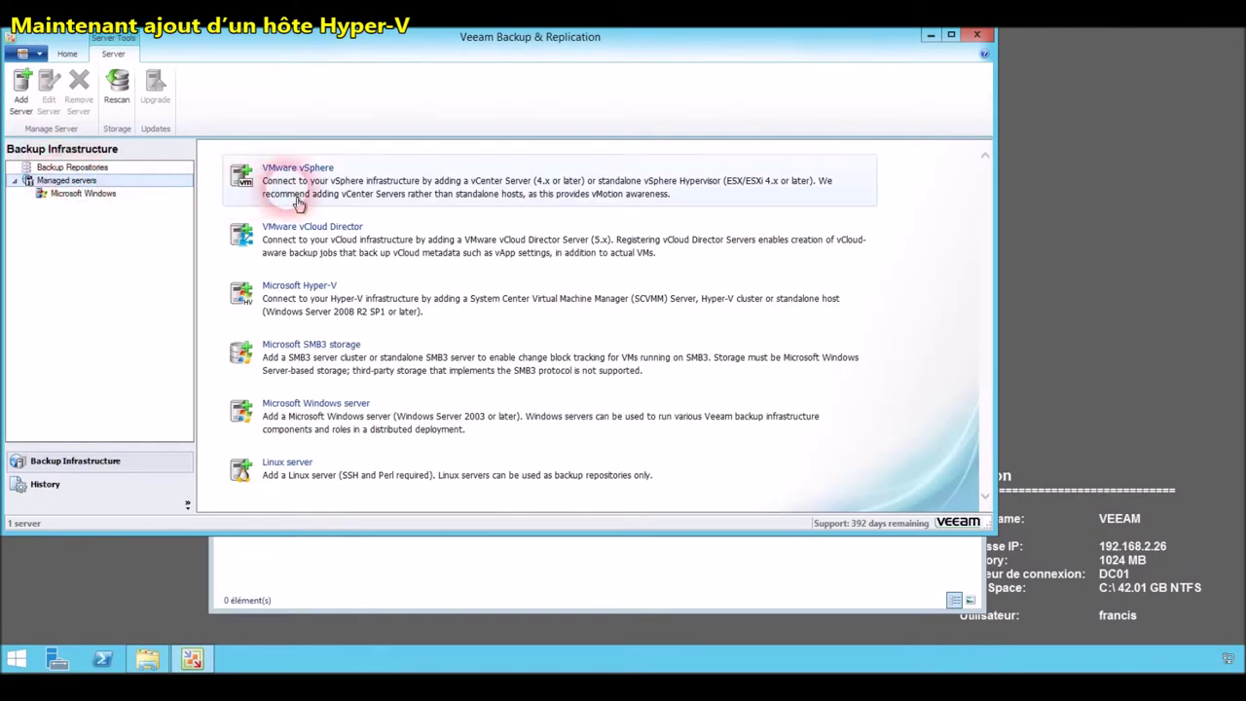
pyautogui.click(330, 299)
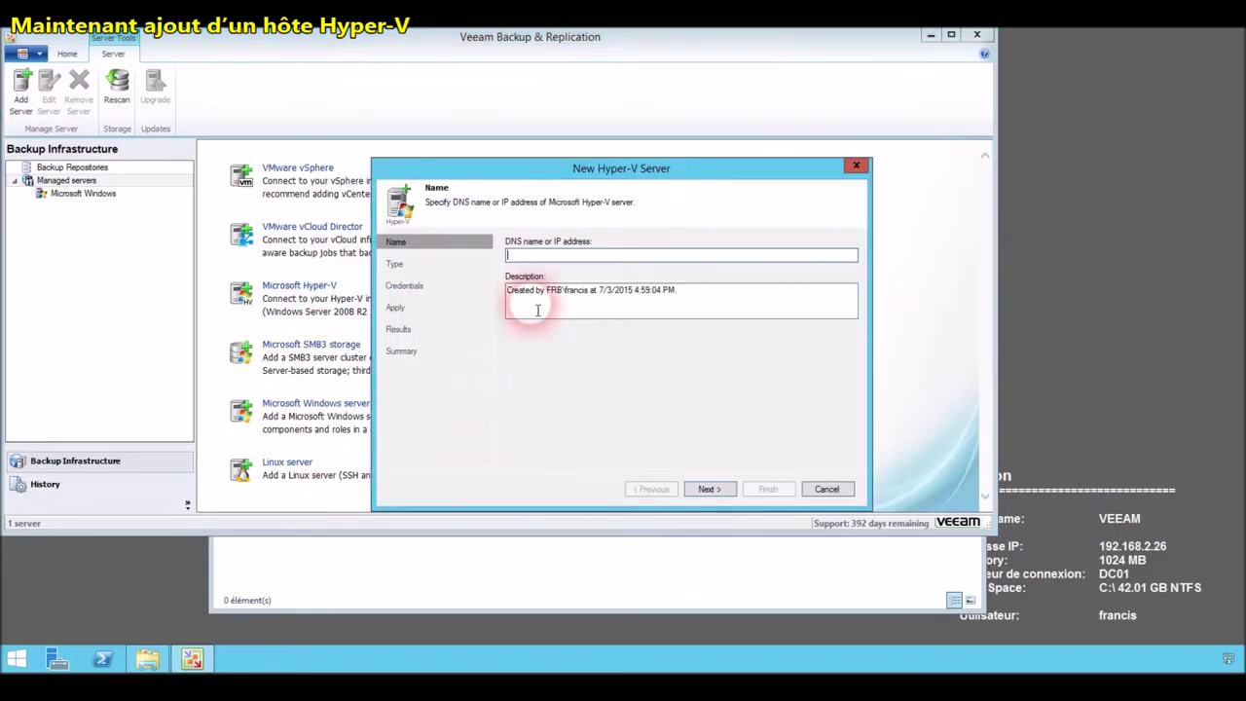
pyautogui.click(547, 259)
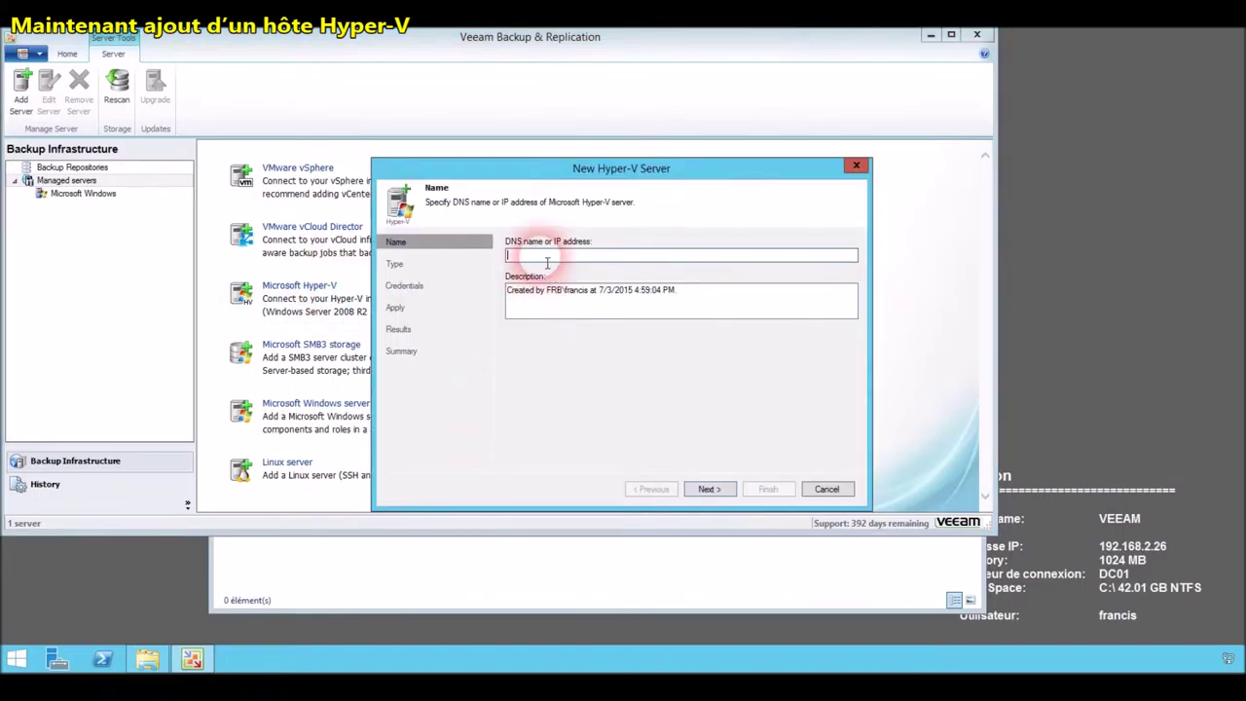
pyautogui.write('lab')
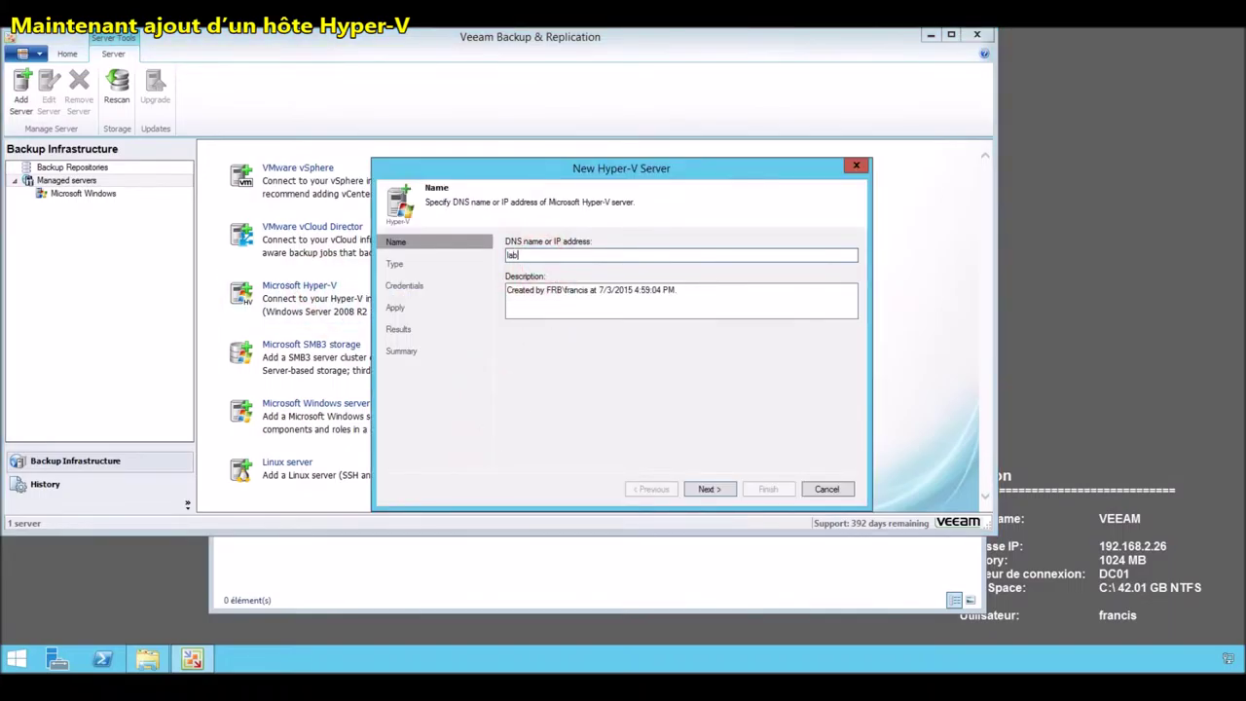
pyautogui.write('-hpv01')
pyautogui.click(589, 289)
pyautogui.click(721, 489)
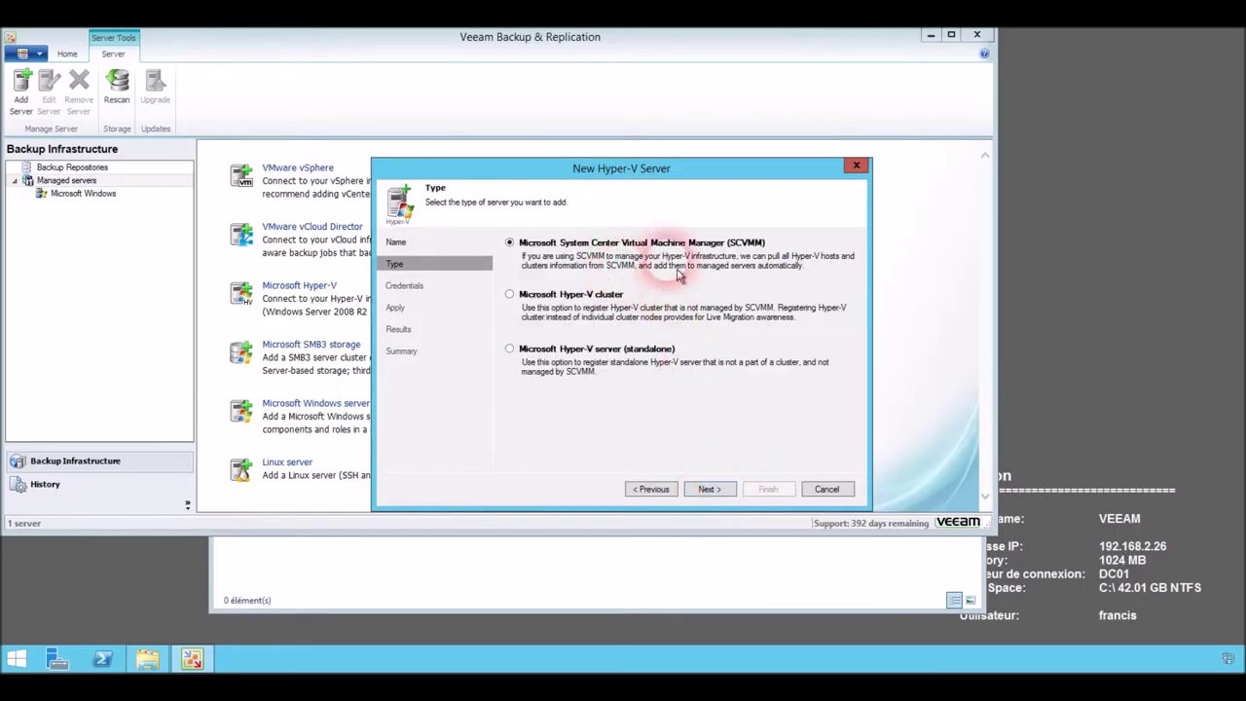
pyautogui.click(509, 349)
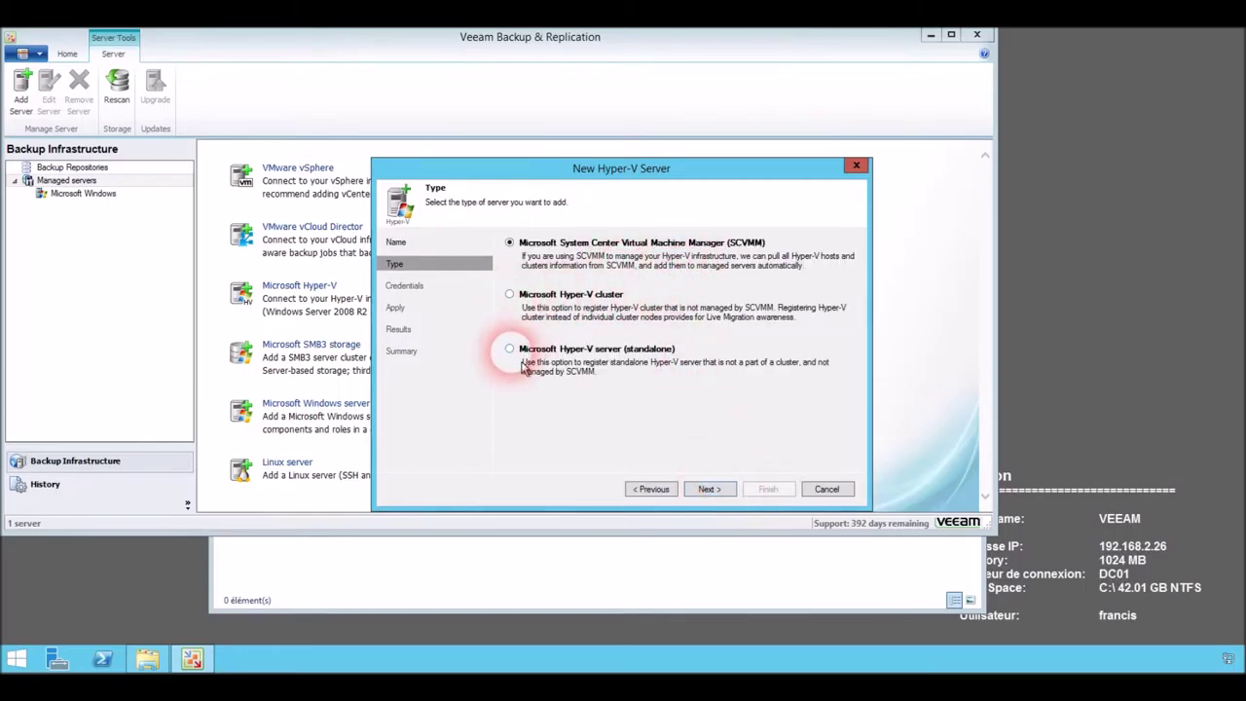
pyautogui.click(710, 489)
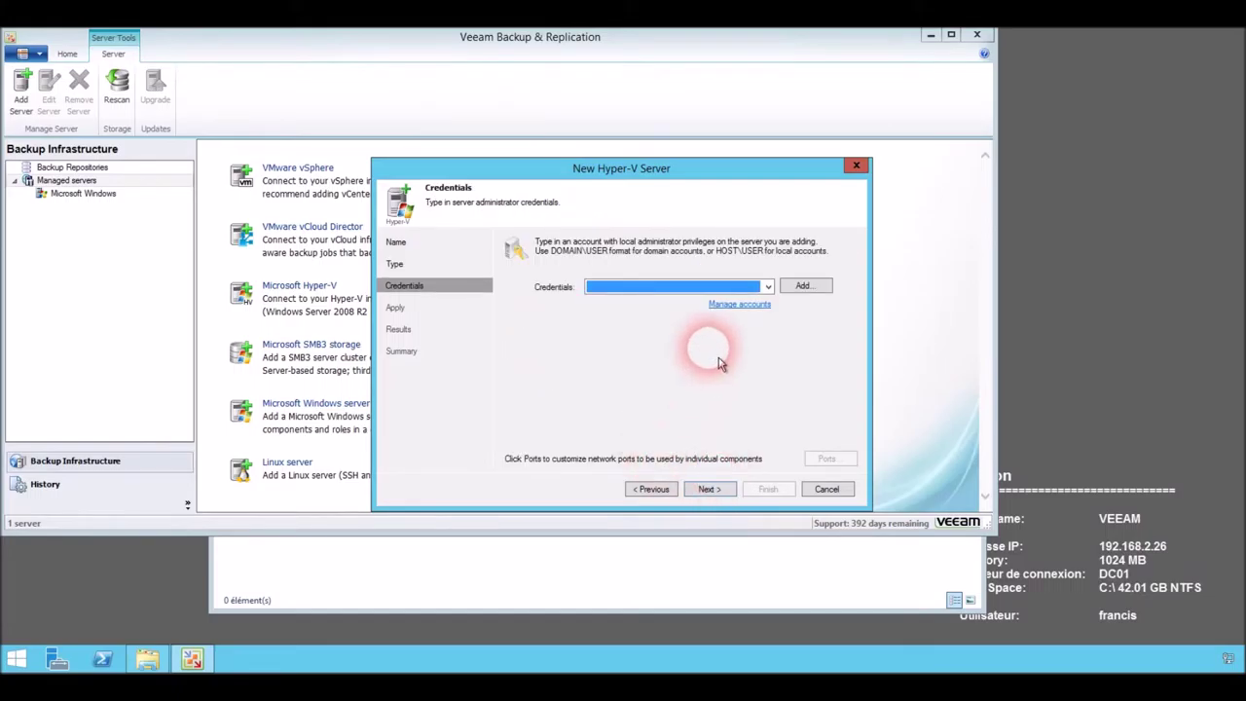
# Save a new domain administrator account with its password and validate the host with it.
pyautogui.click(757, 310)
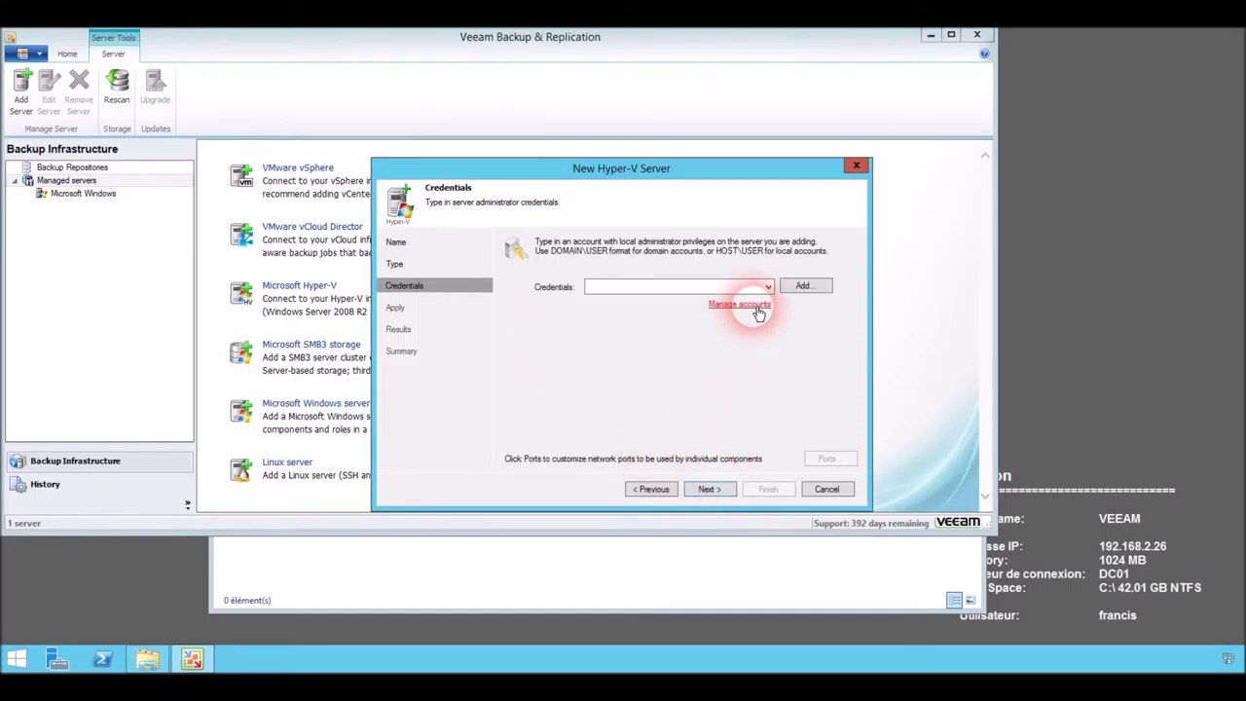
pyautogui.click(793, 258)
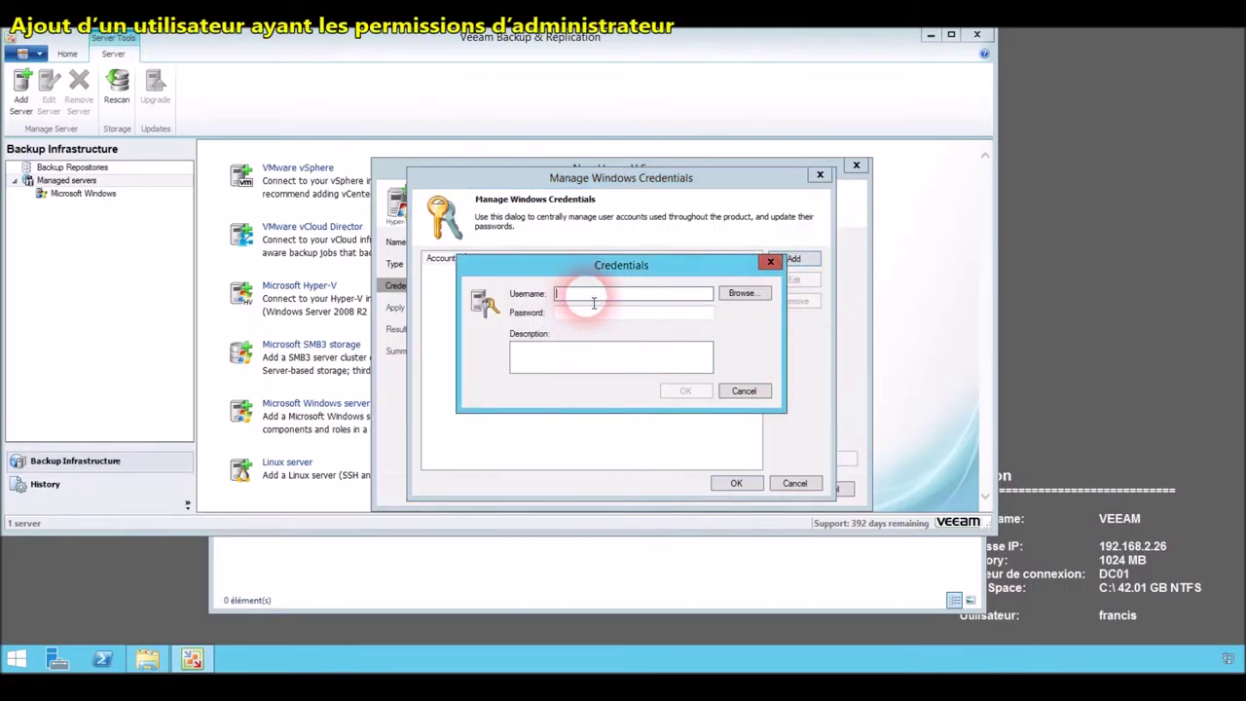
pyautogui.write('francis')
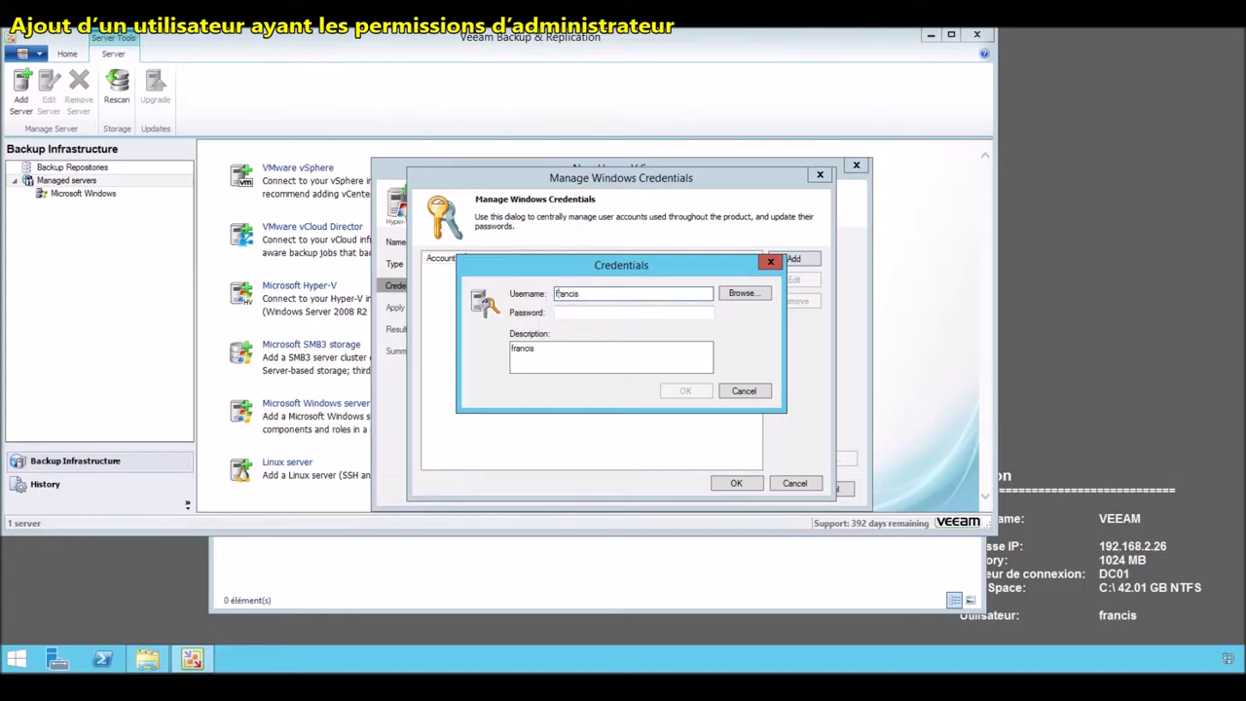
pyautogui.write('frb\\')
pyautogui.click(629, 314)
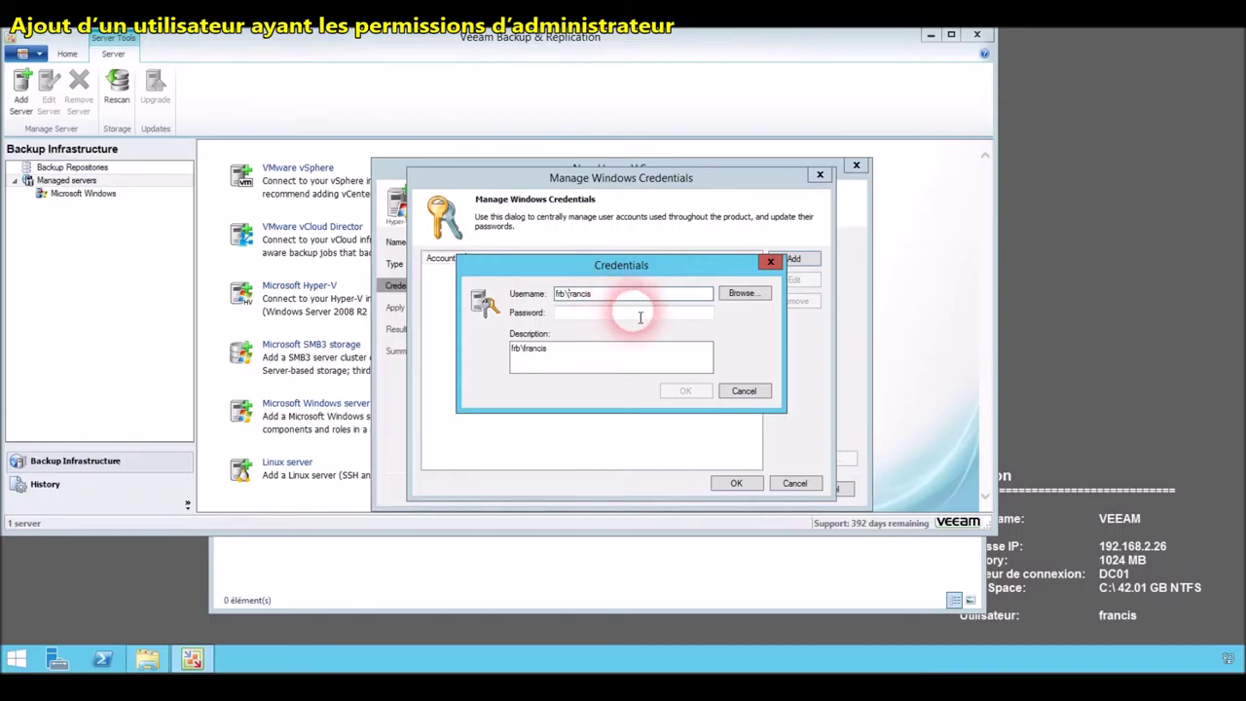
pyautogui.write('****')
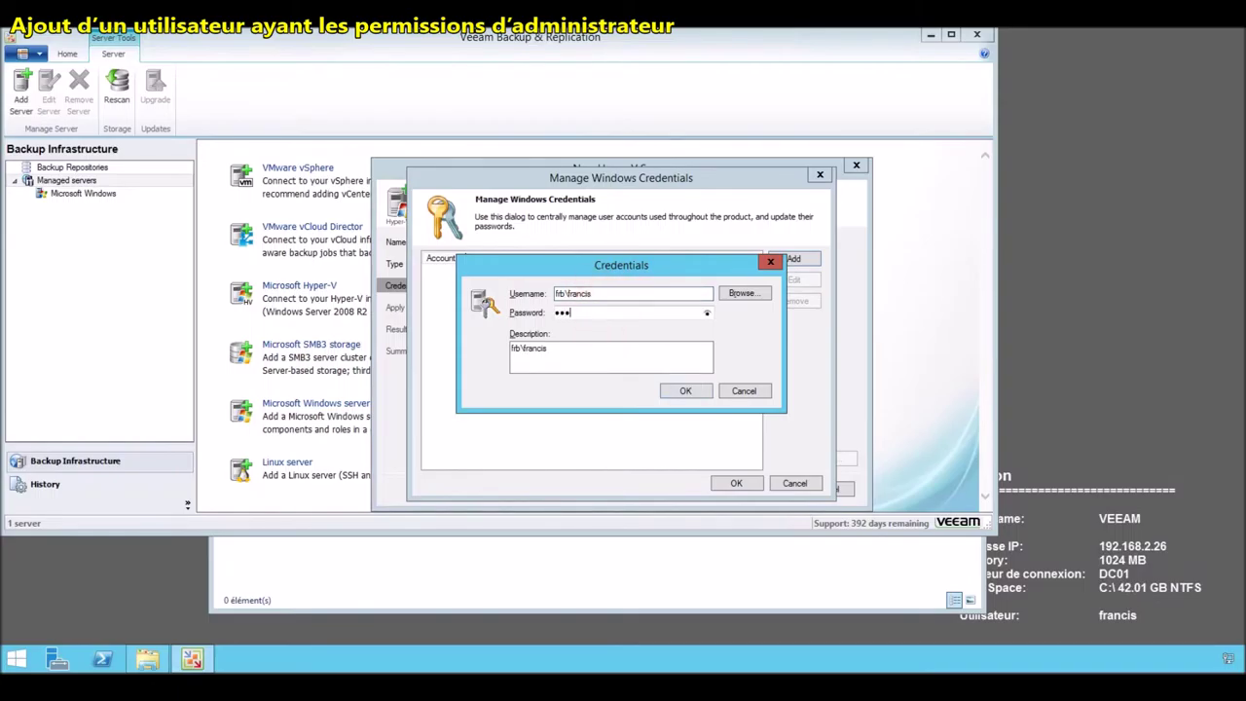
pyautogui.write('*******')
pyautogui.click(693, 392)
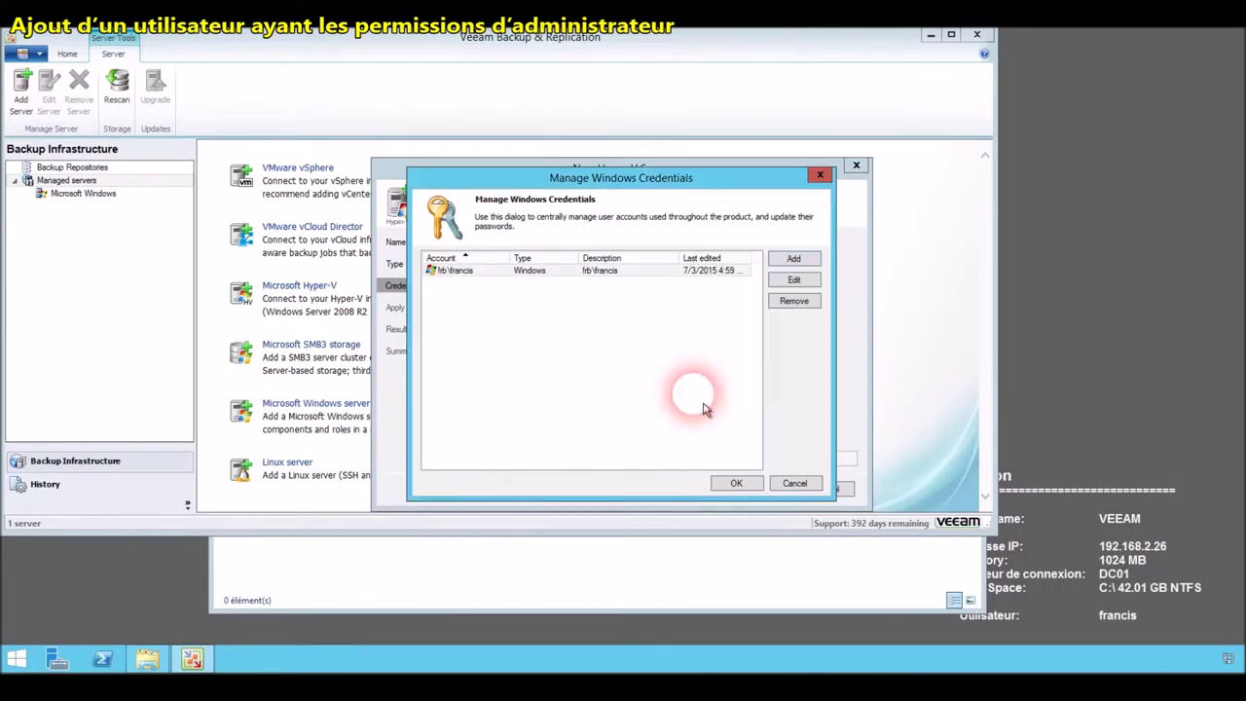
pyautogui.click(733, 483)
pyautogui.click(725, 492)
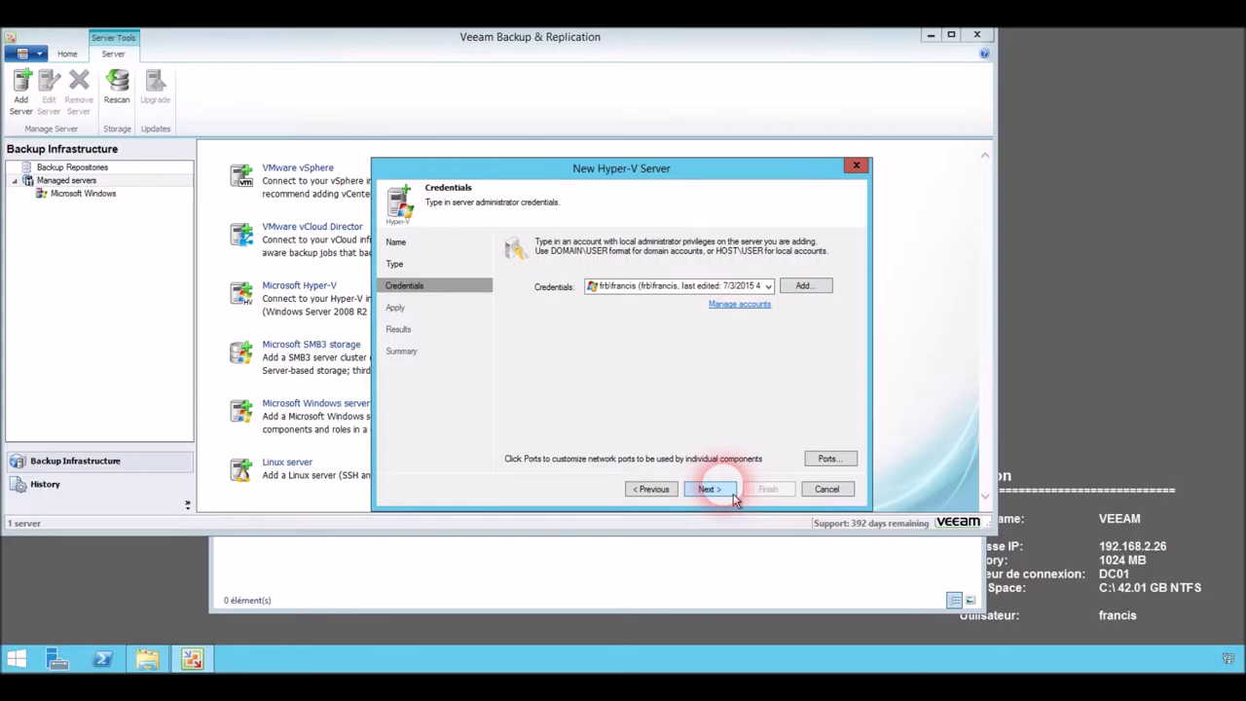
pyautogui.click(710, 488)
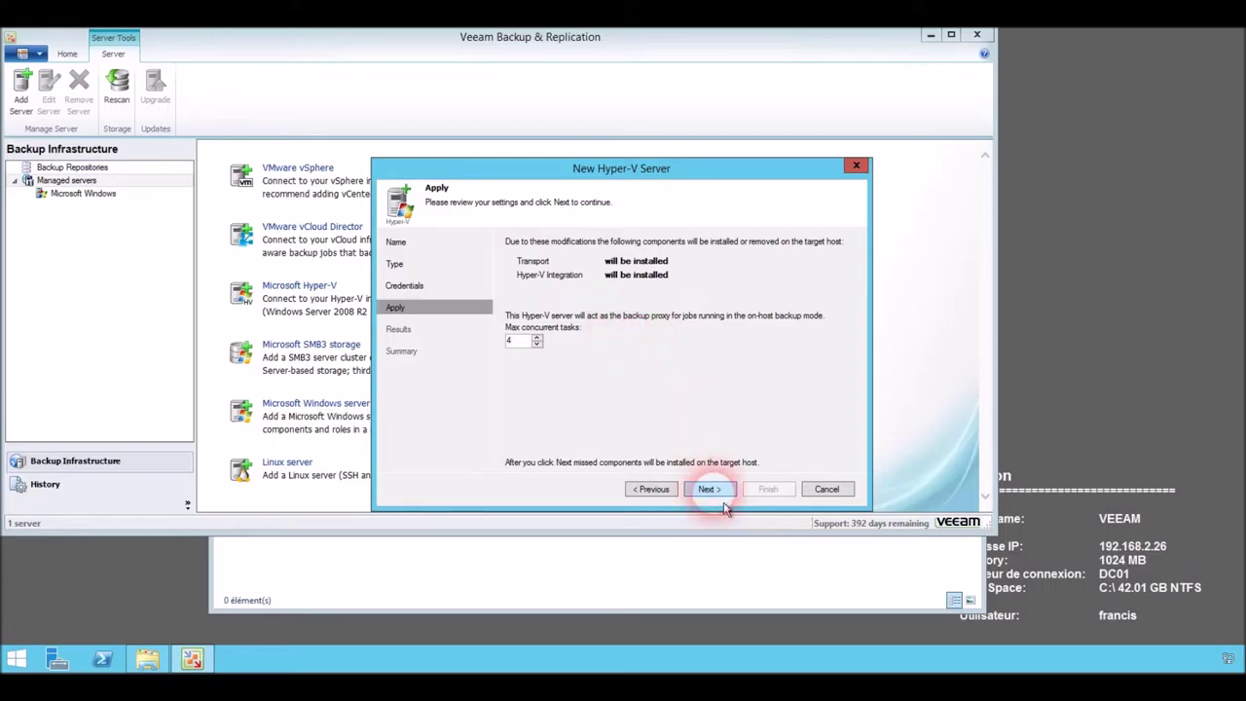
# Install Transport and Hyper-V Integration on lab-hpv01 and finish the wizard.
pyautogui.click(710, 489)
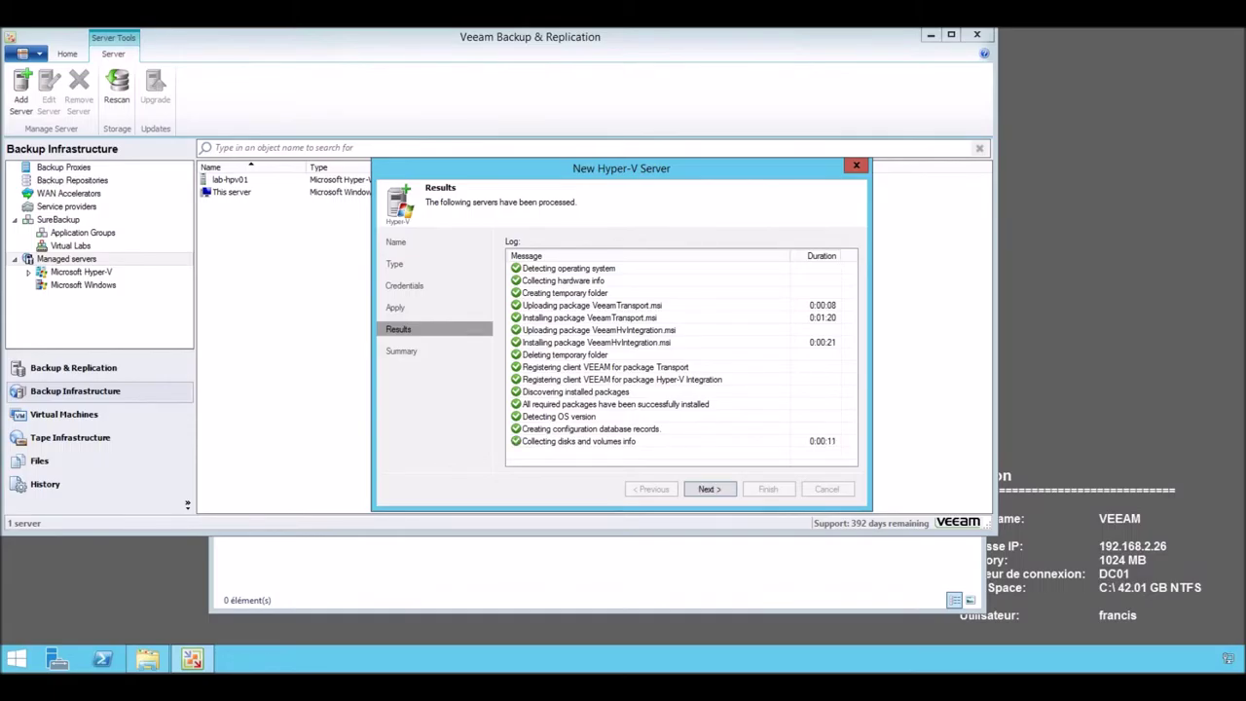
pyautogui.click(710, 490)
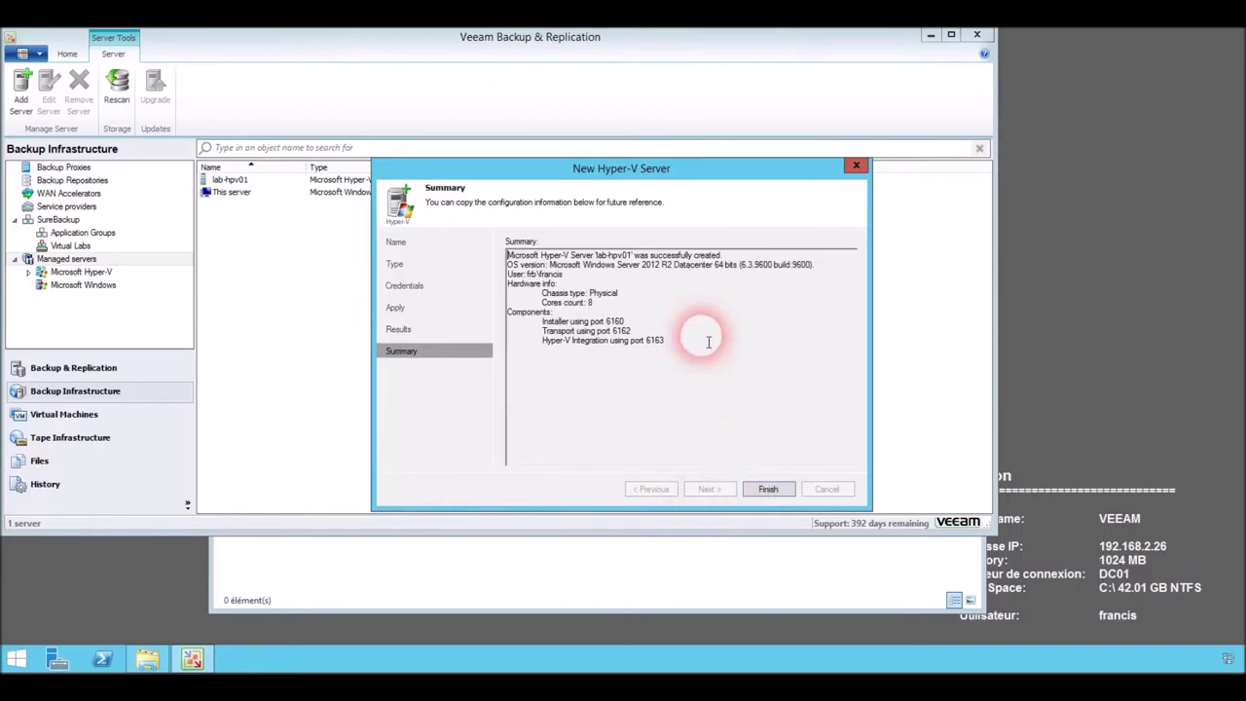
pyautogui.click(768, 490)
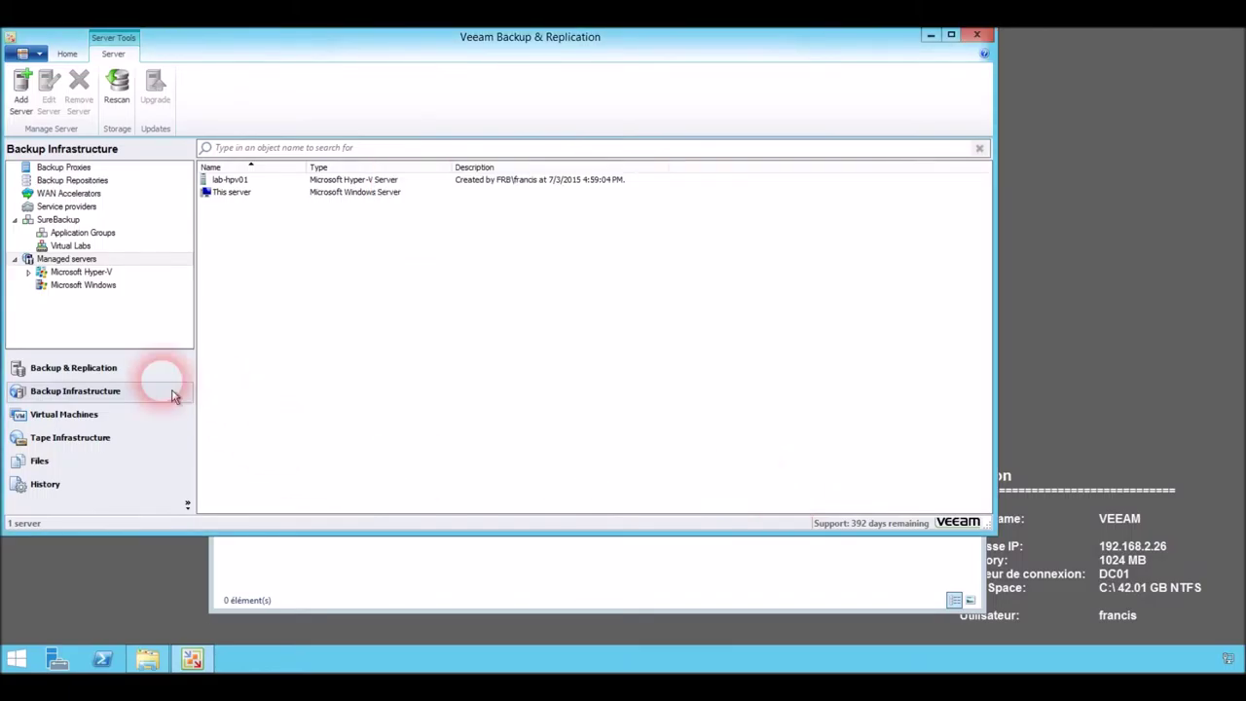
# Return to Backup Infrastructure and open Add Server from Managed servers.
pyautogui.click(87, 367)
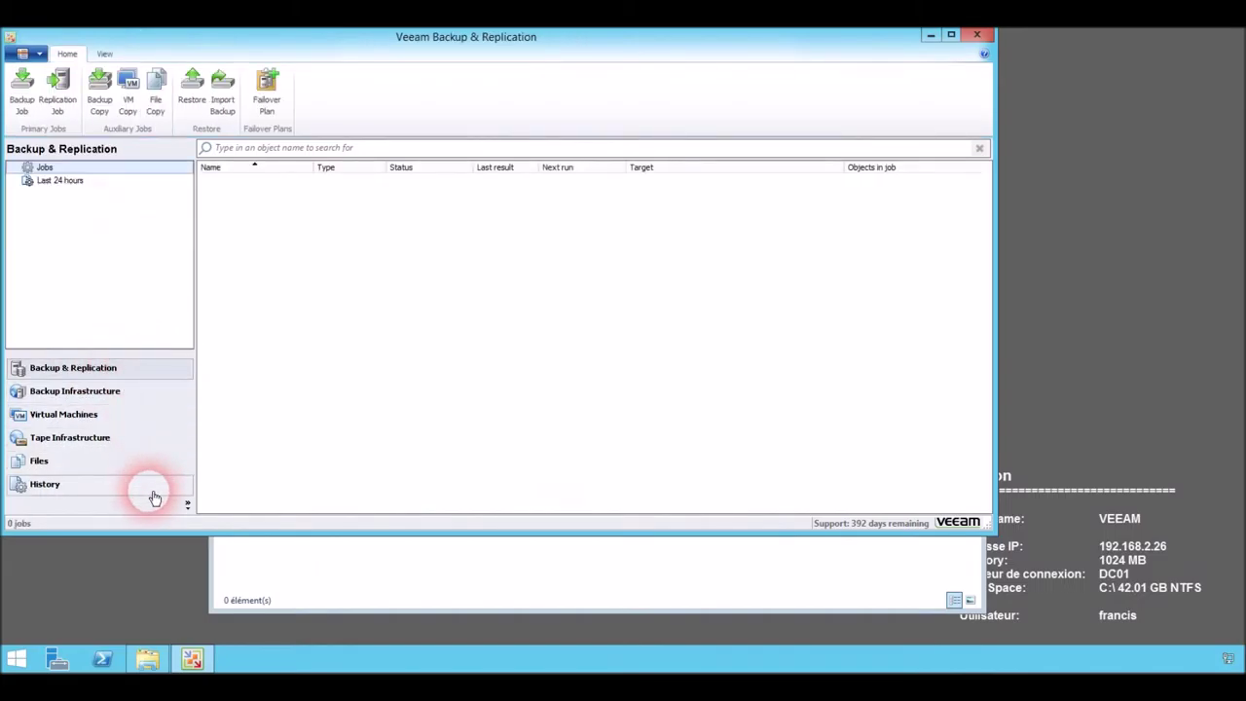
pyautogui.click(85, 392)
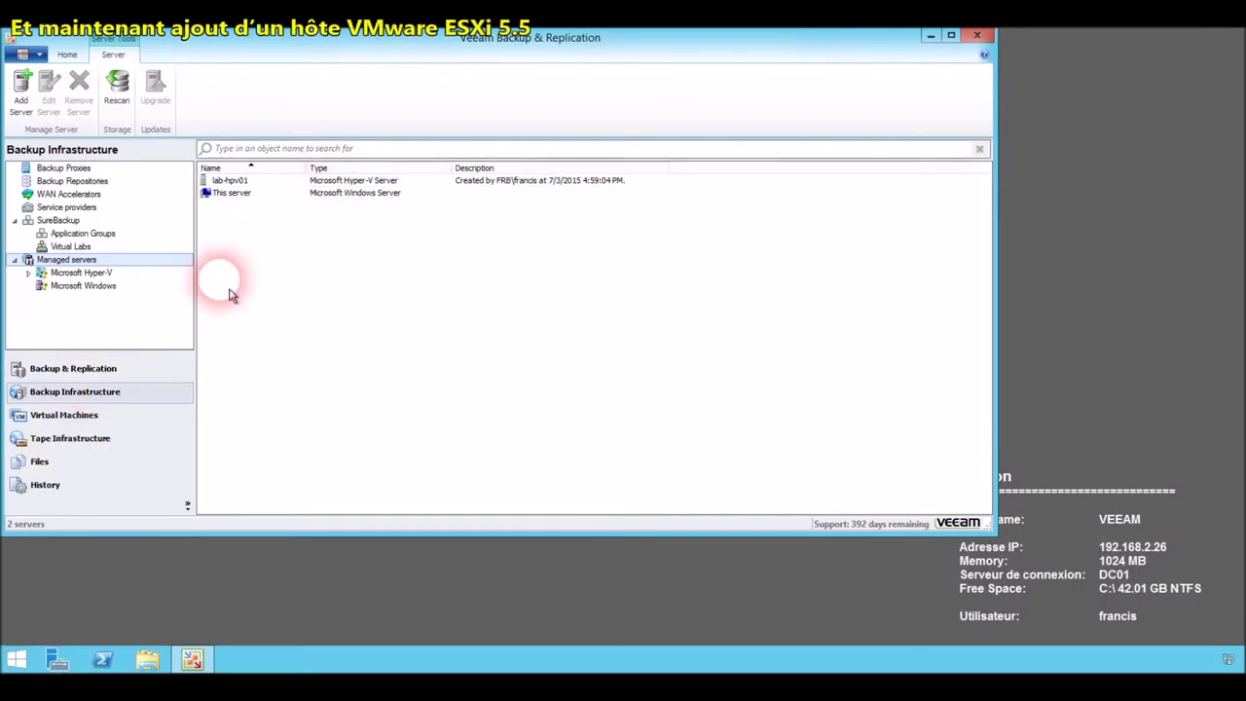
pyautogui.rightClick(93, 260)
pyautogui.click(122, 267)
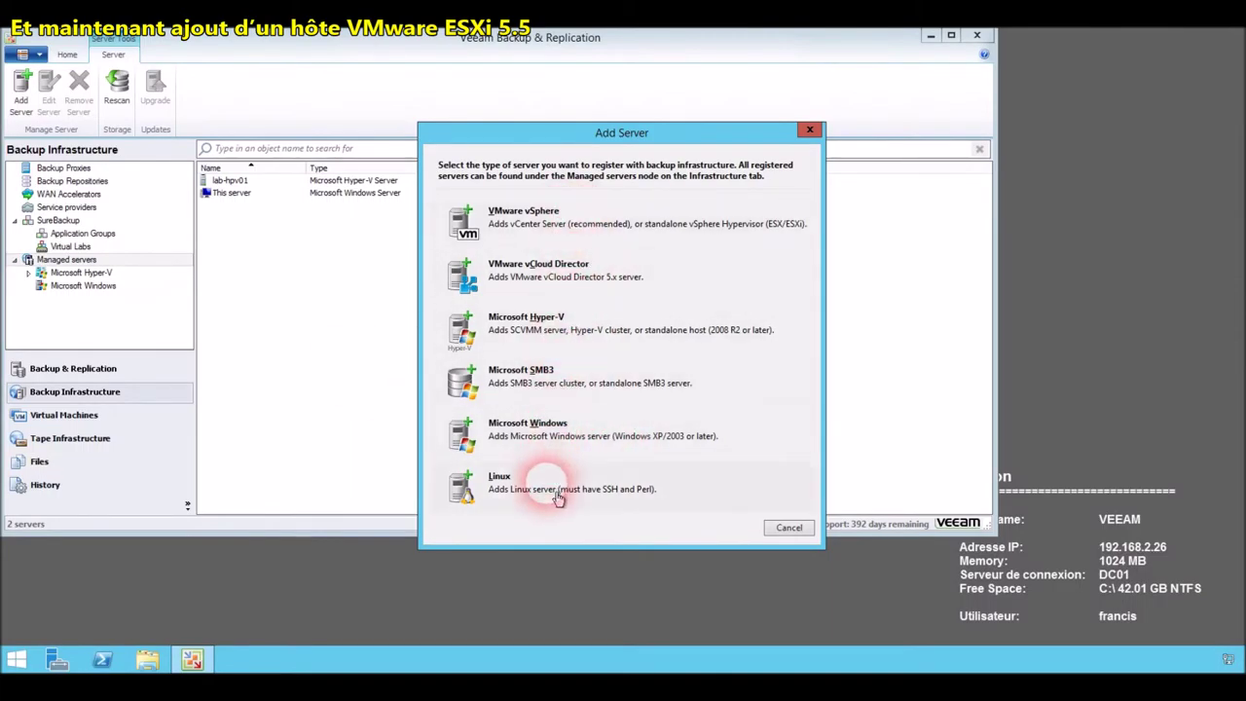
# Choose VMware vSphere, enter host name vmware02, and proceed to credentials.
pyautogui.click(555, 226)
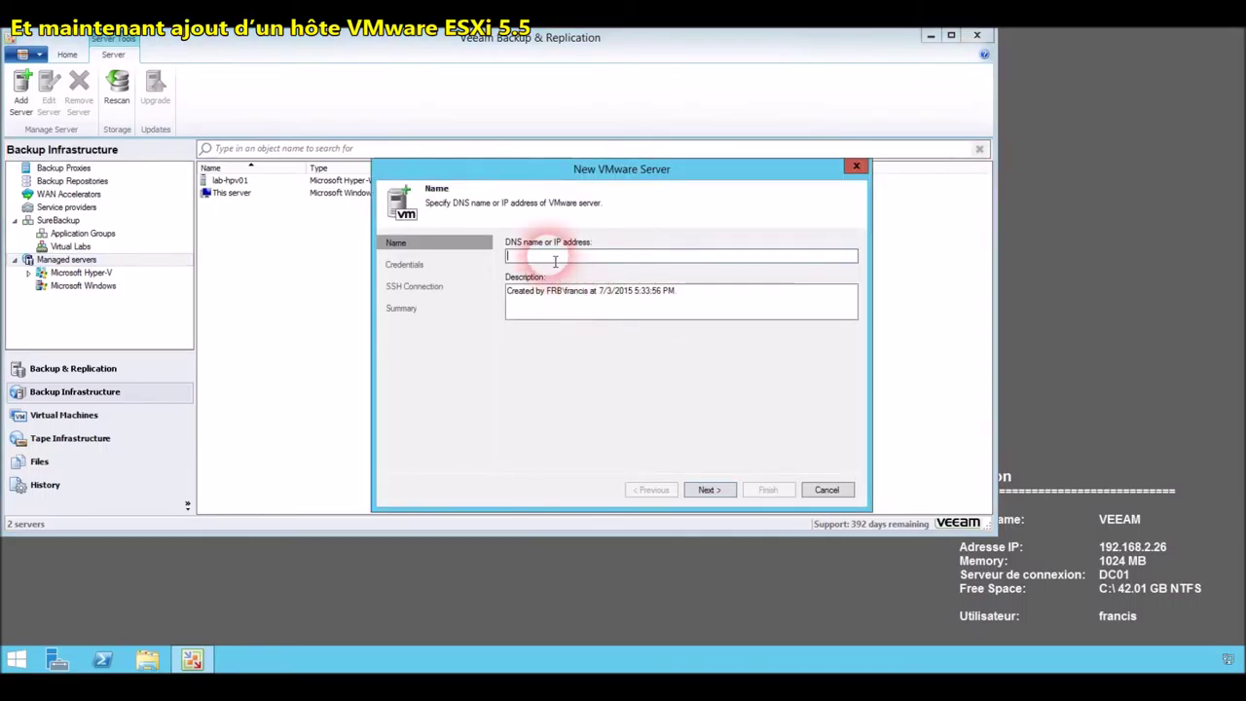
pyautogui.write('vmwar')
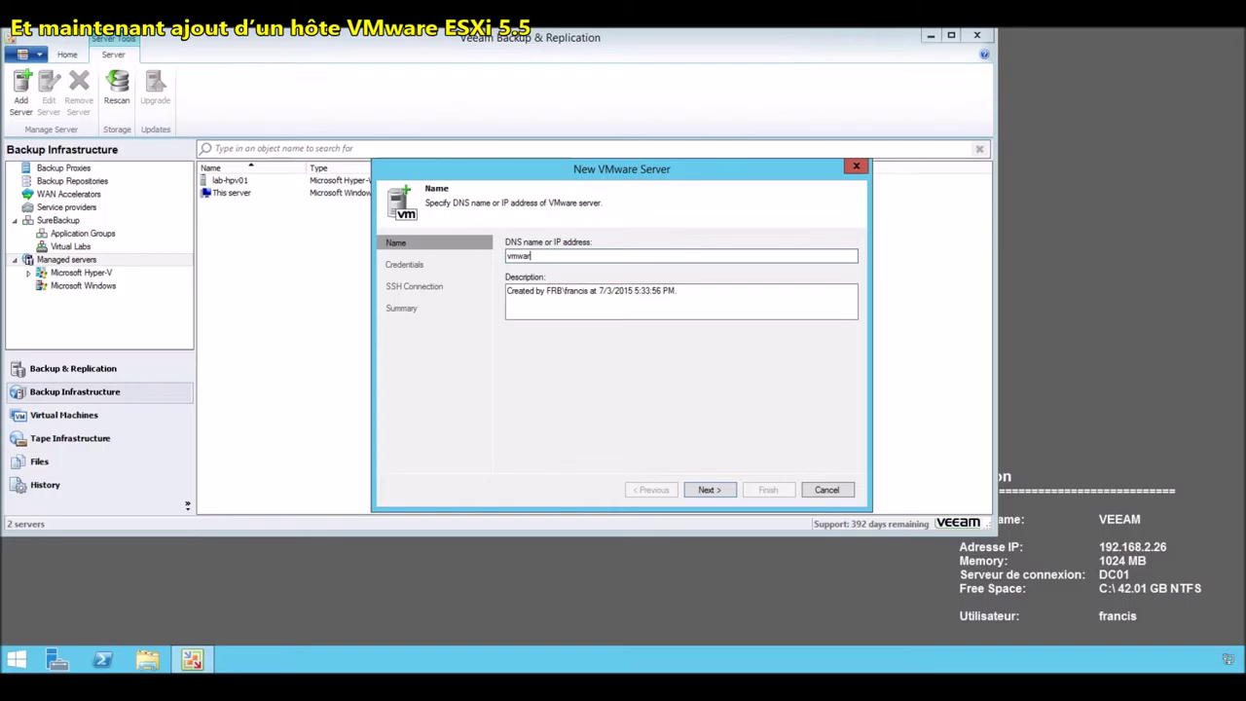
pyautogui.write('e02')
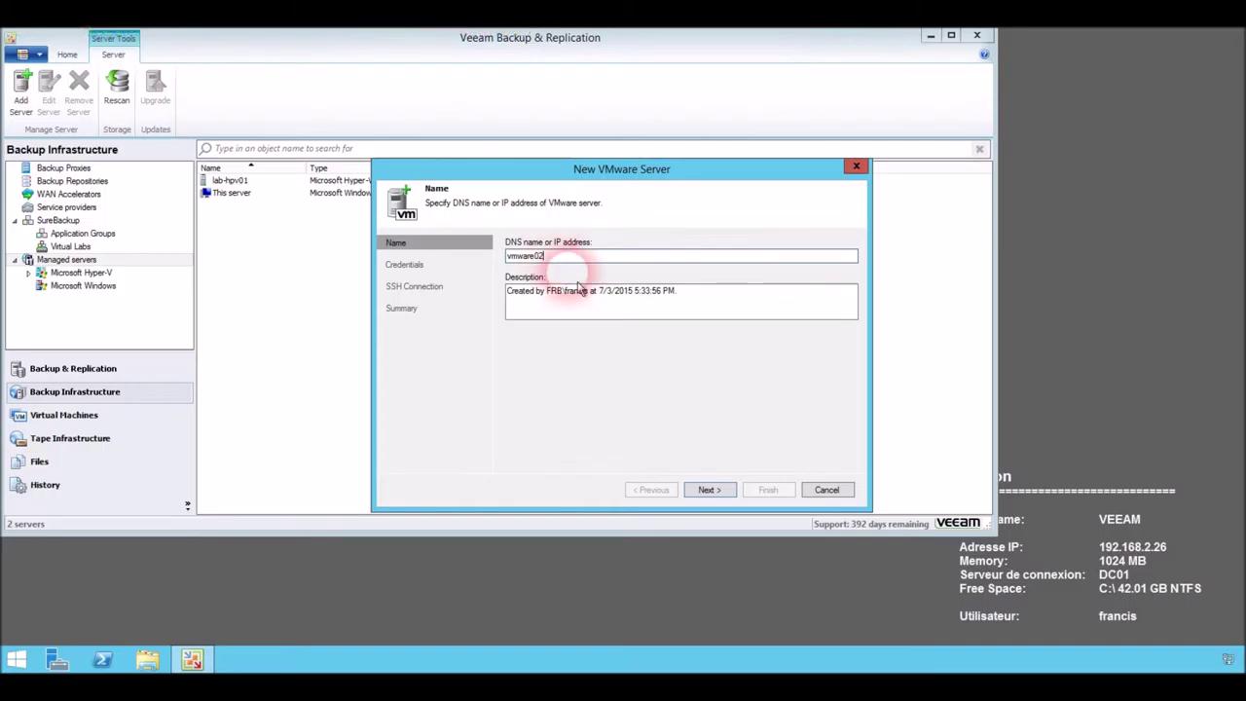
pyautogui.click(714, 490)
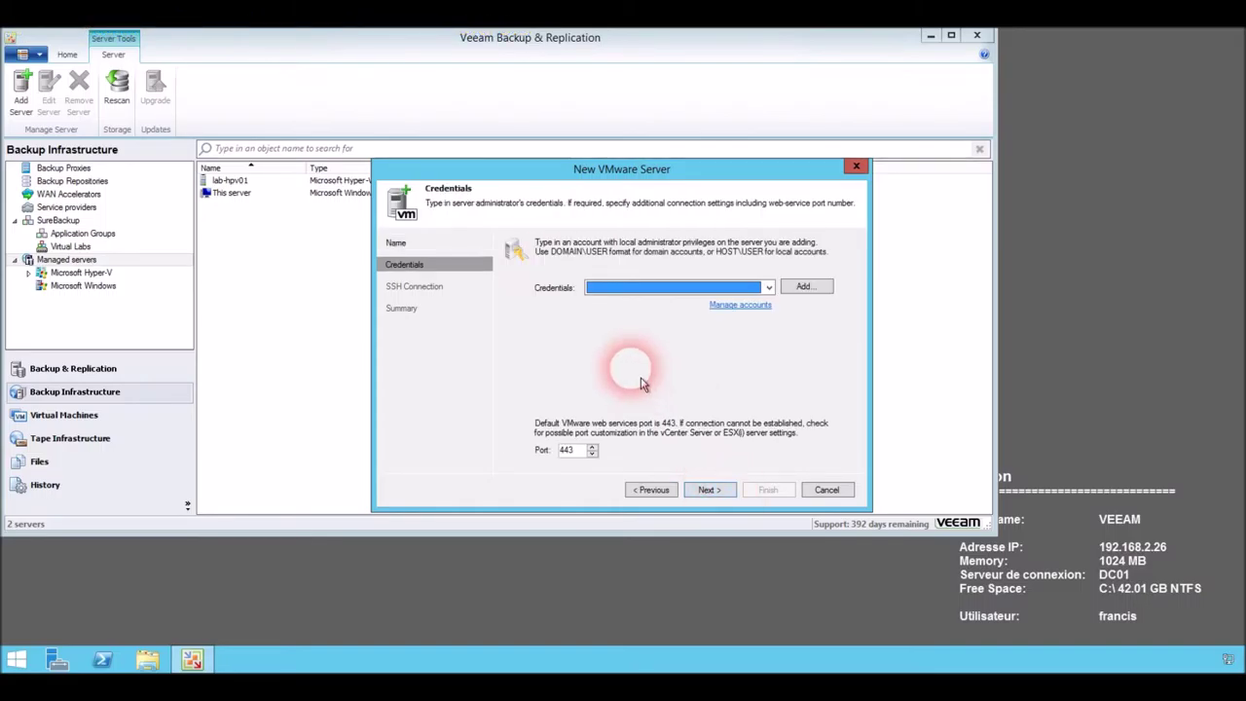
# Add a root account with its password and description 'root pour le serveur esxi' as the ESXi server's credentials.
pyautogui.click(803, 286)
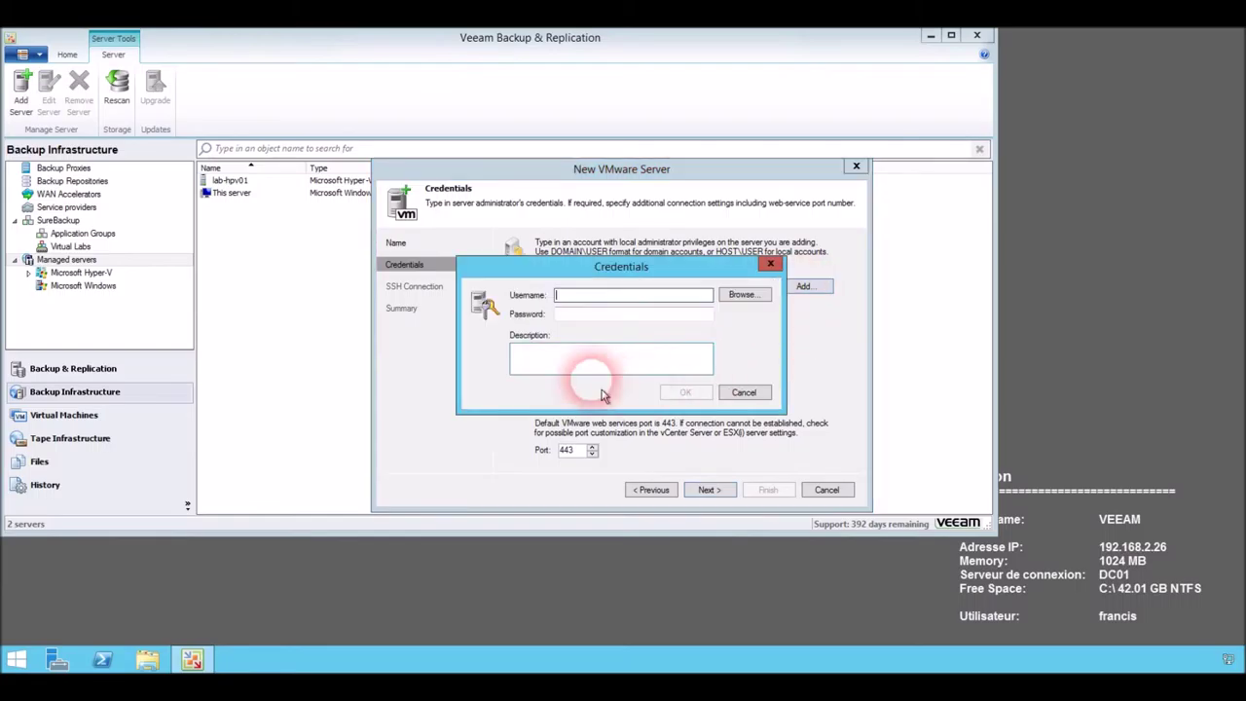
pyautogui.write('root')
pyautogui.click(600, 317)
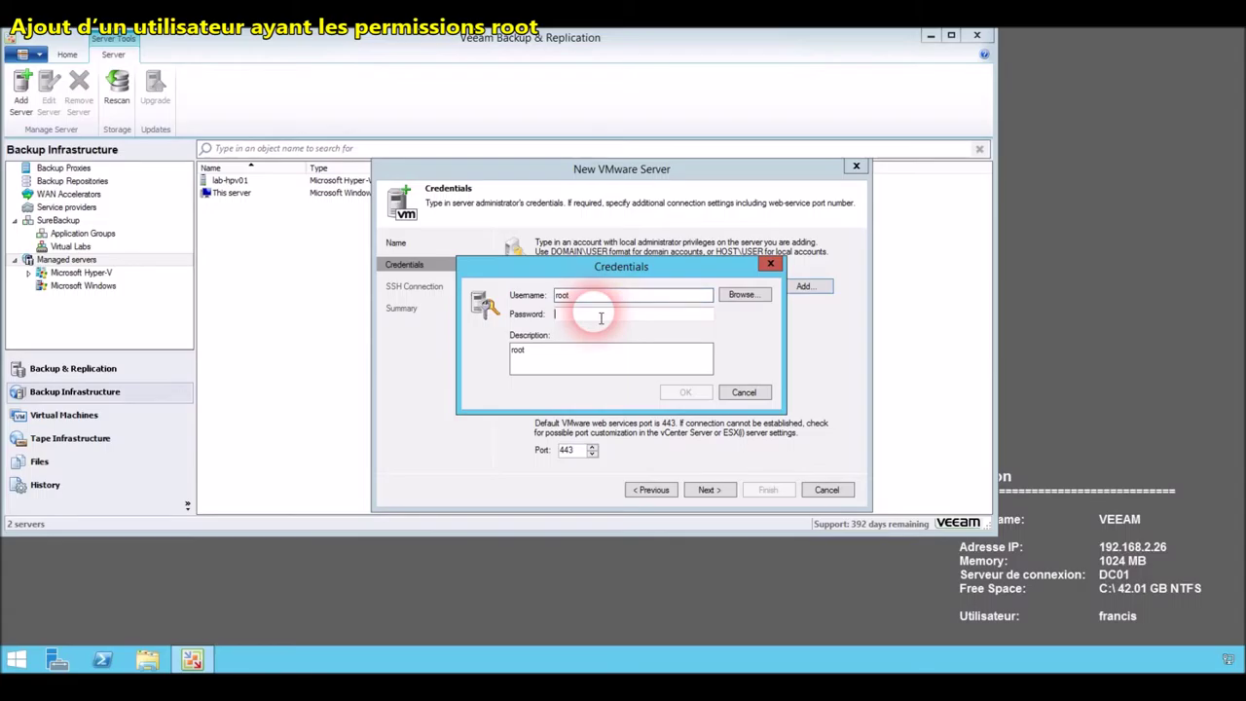
pyautogui.write('root')
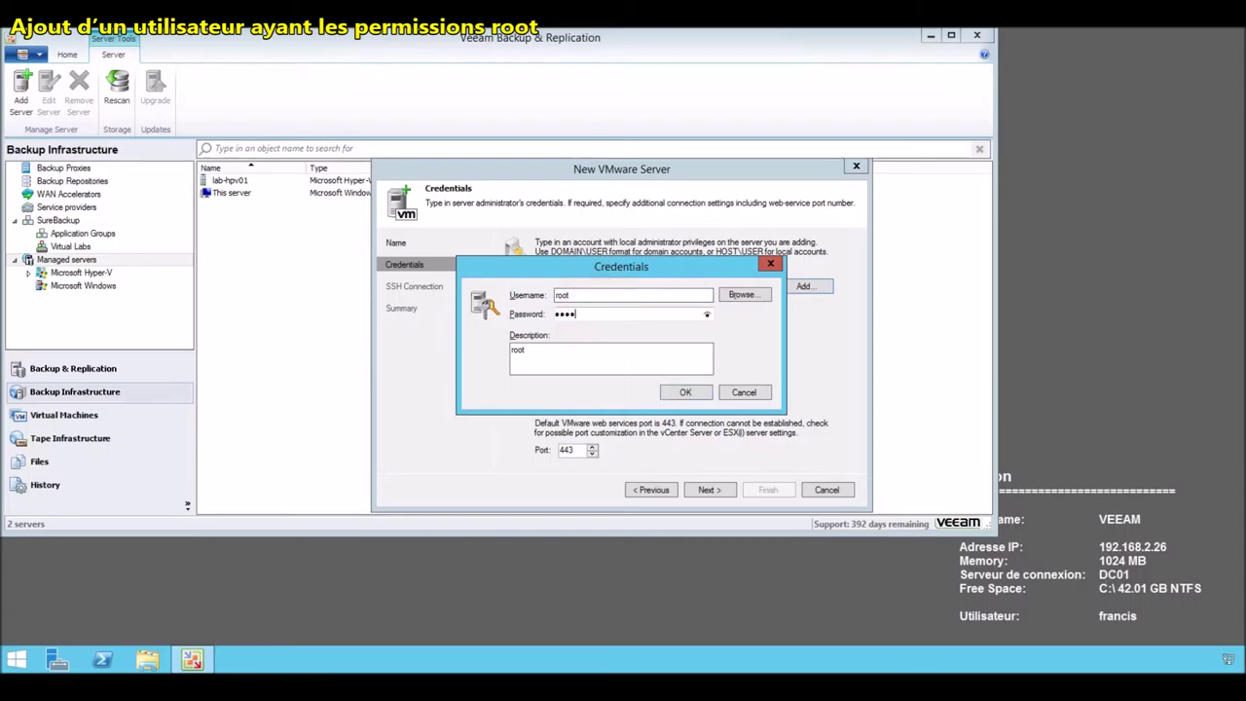
pyautogui.write('*')
pyautogui.write('*****')
pyautogui.click(622, 356)
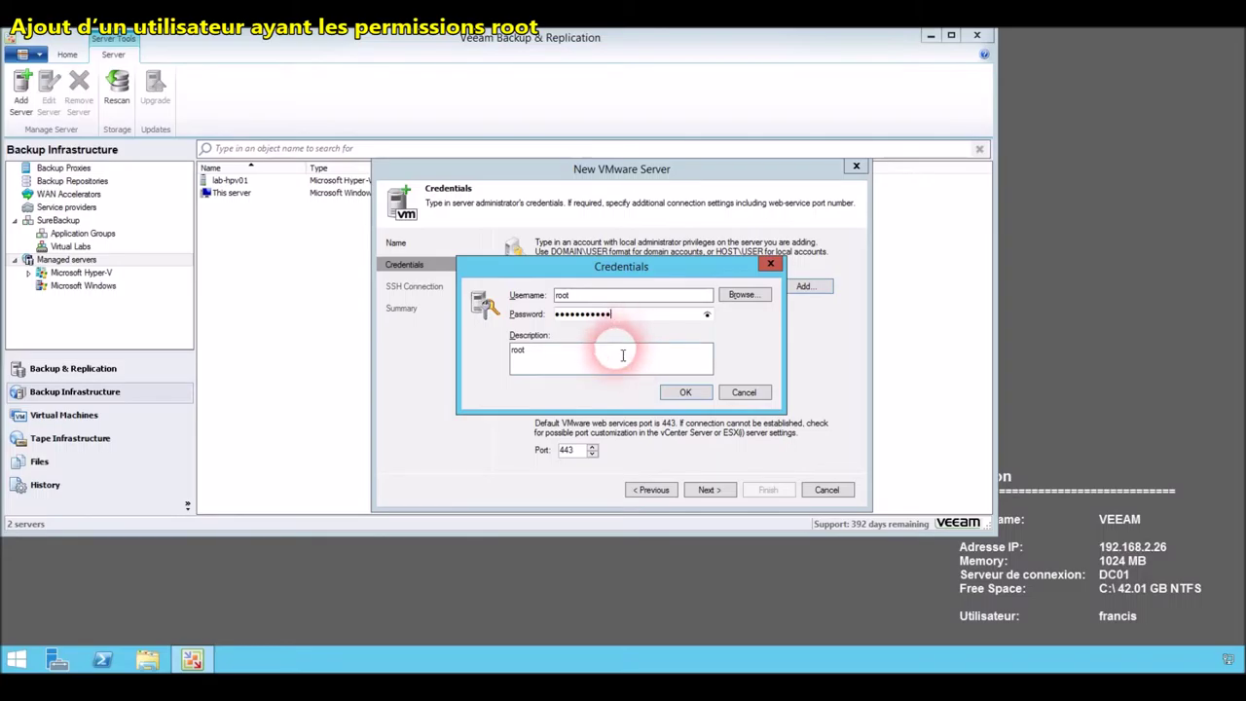
pyautogui.write('pour le')
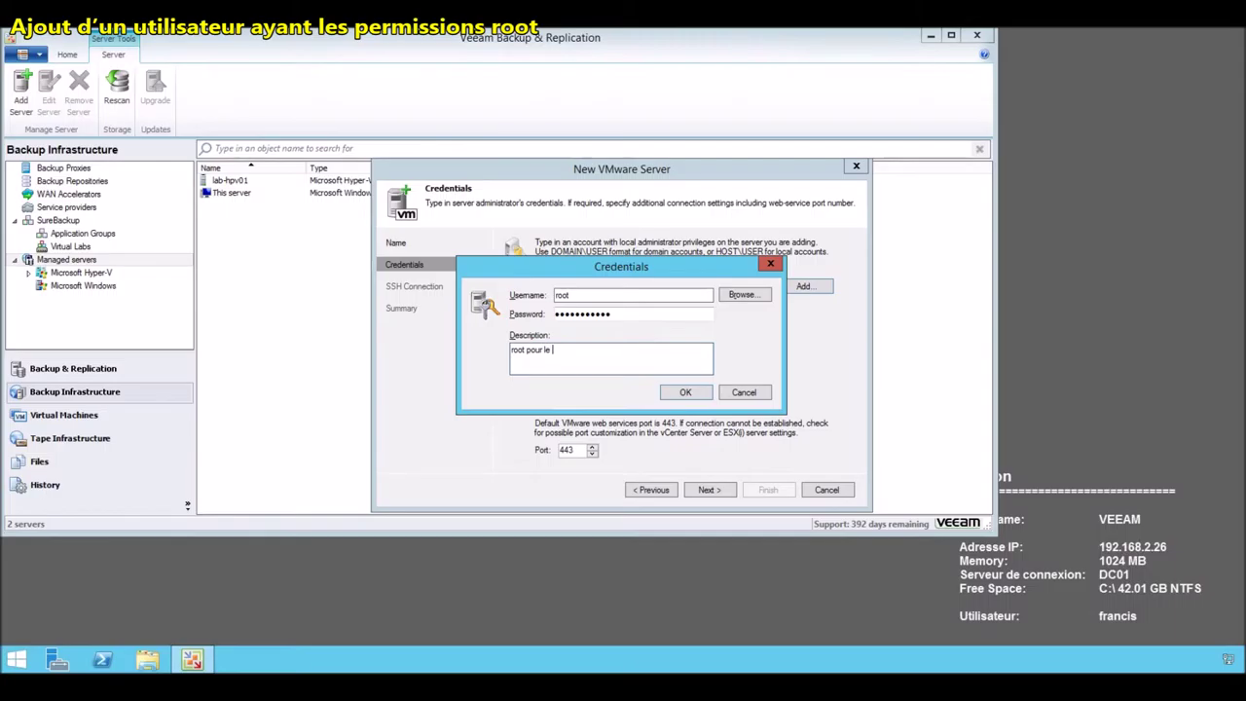
pyautogui.write(' serveur esxi')
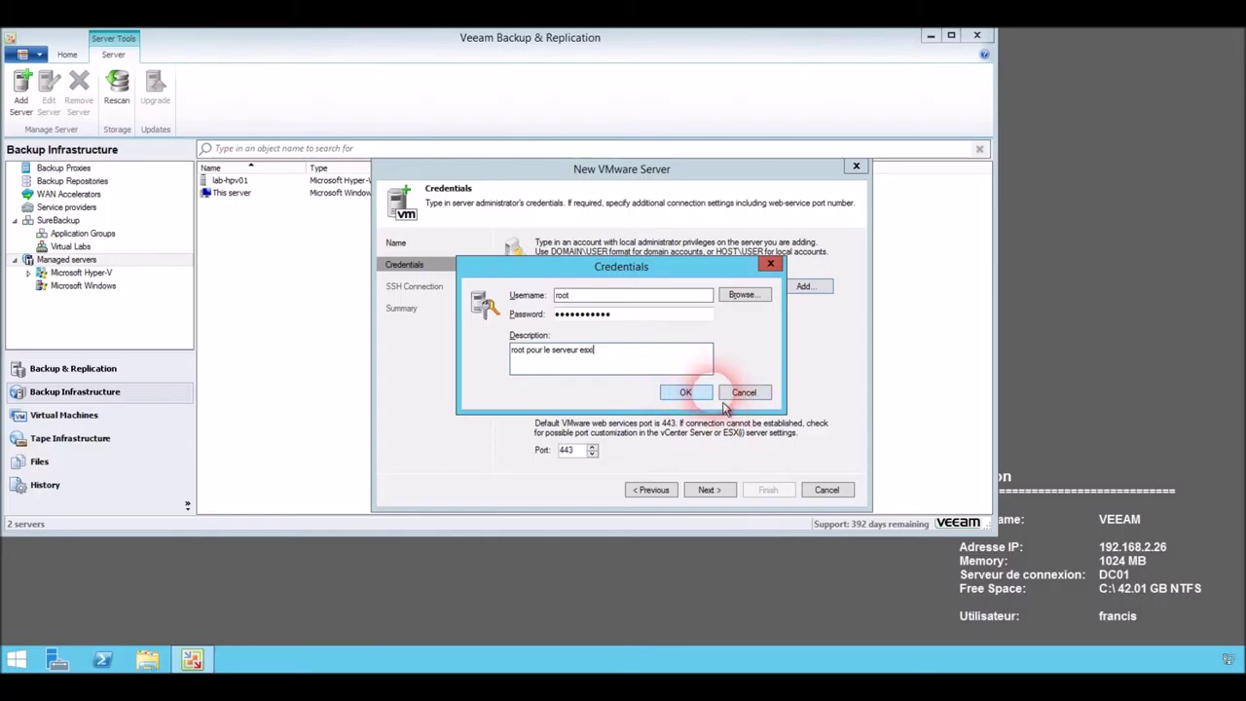
pyautogui.click(693, 393)
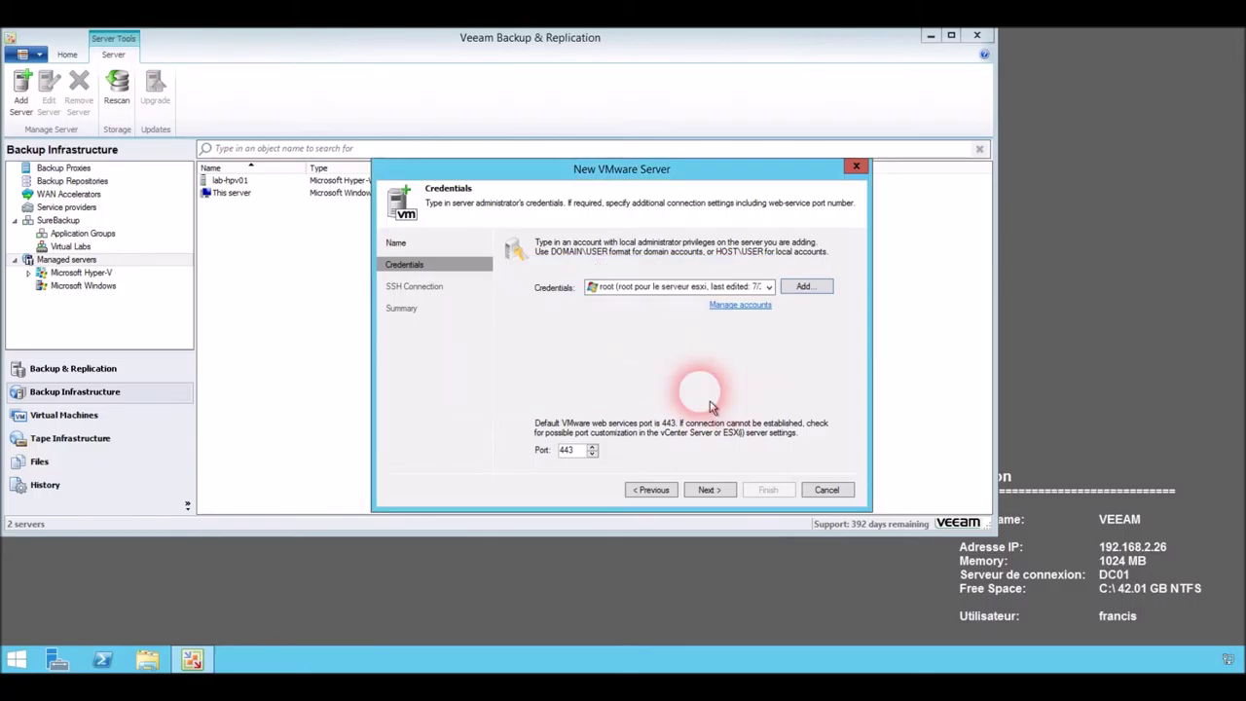
pyautogui.click(714, 492)
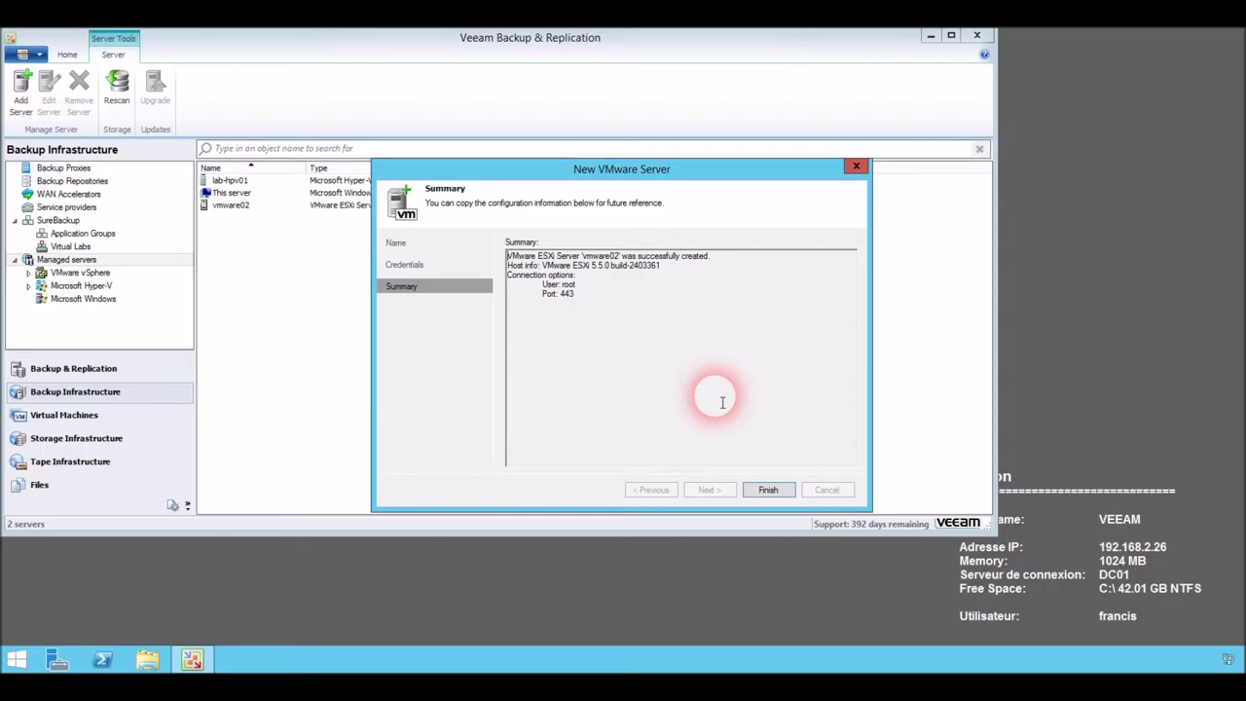
# Finish the New VMware Server wizard so vmware02 is added as a VMware ESXi Server.
pyautogui.click(768, 490)
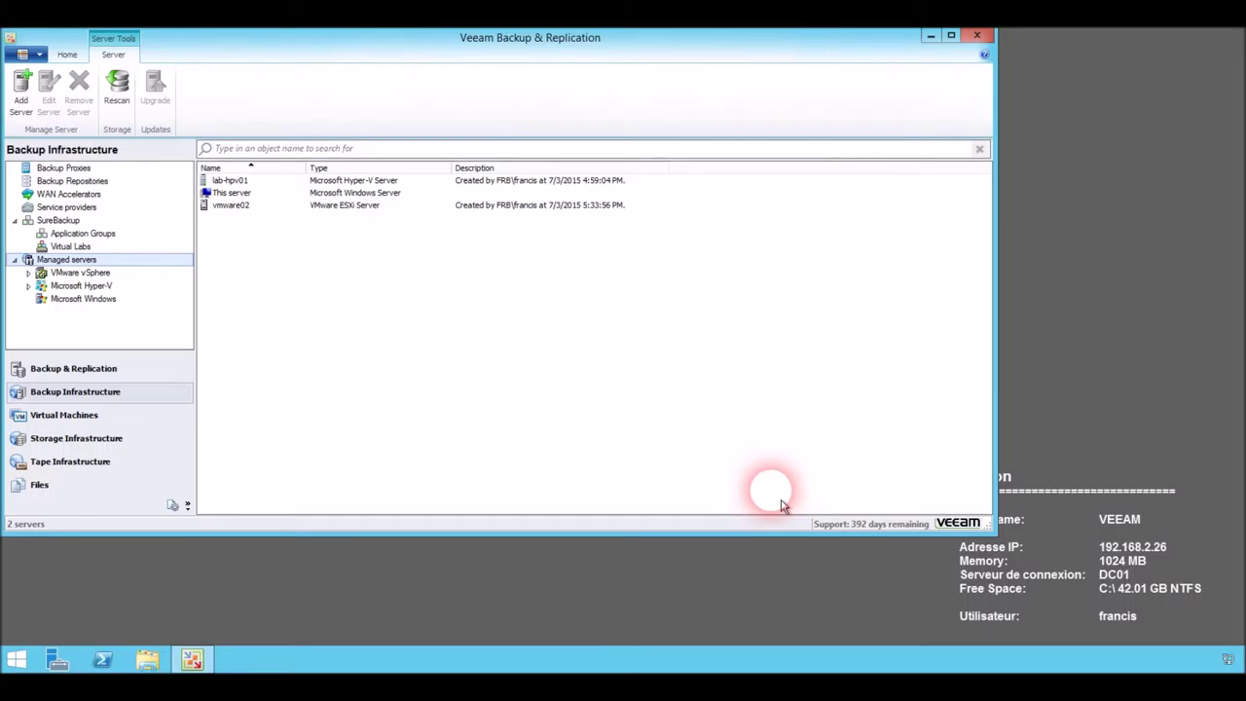
# From the Backup & Replication area, start a new Hyper-V backup job.
pyautogui.click(105, 373)
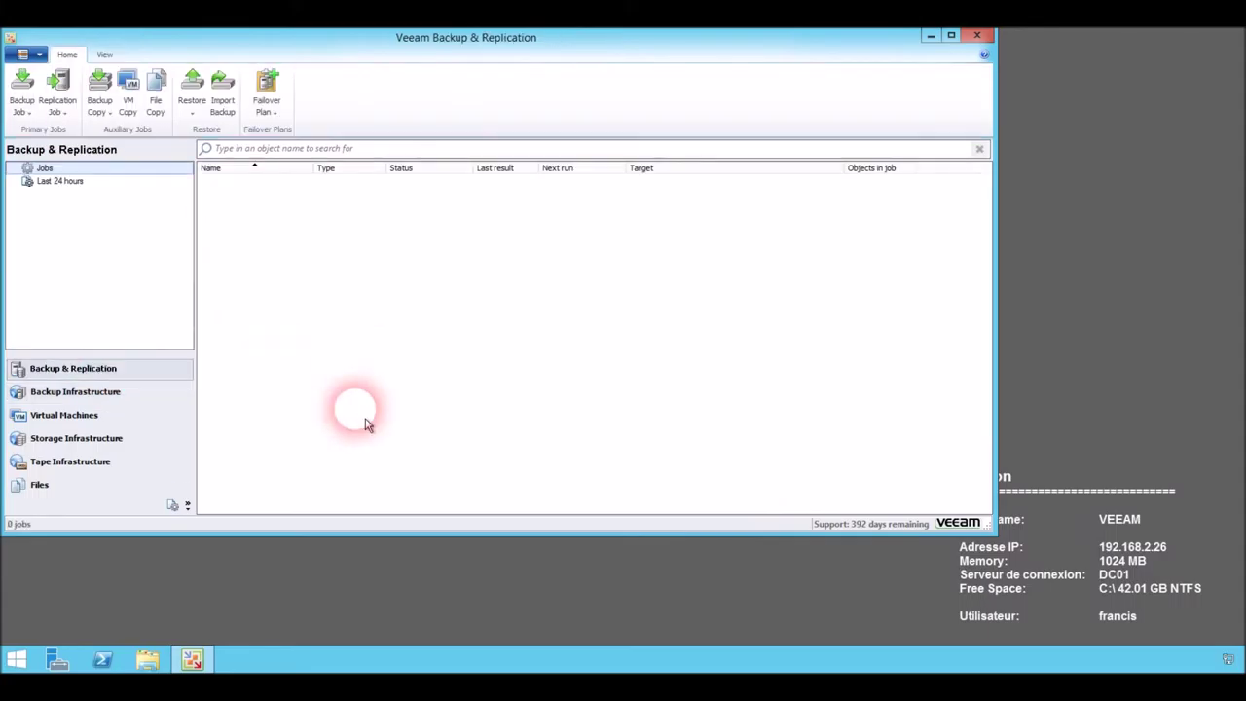
pyautogui.click(22, 108)
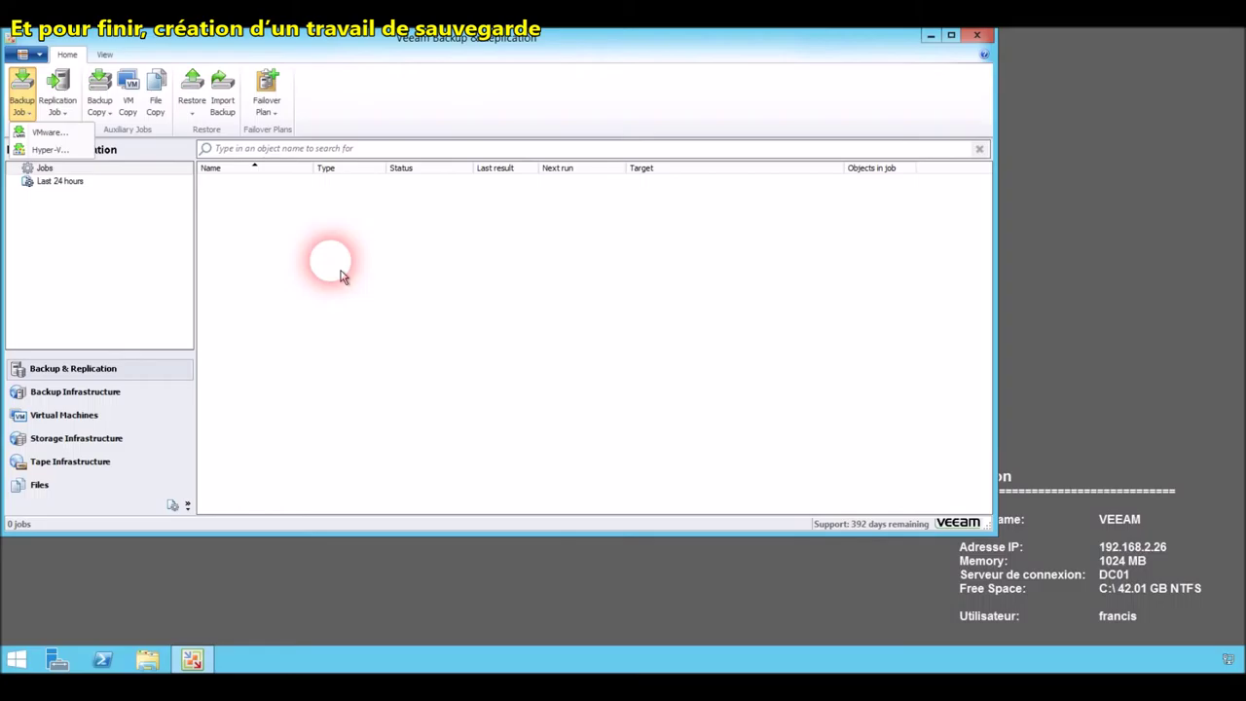
pyautogui.click(49, 131)
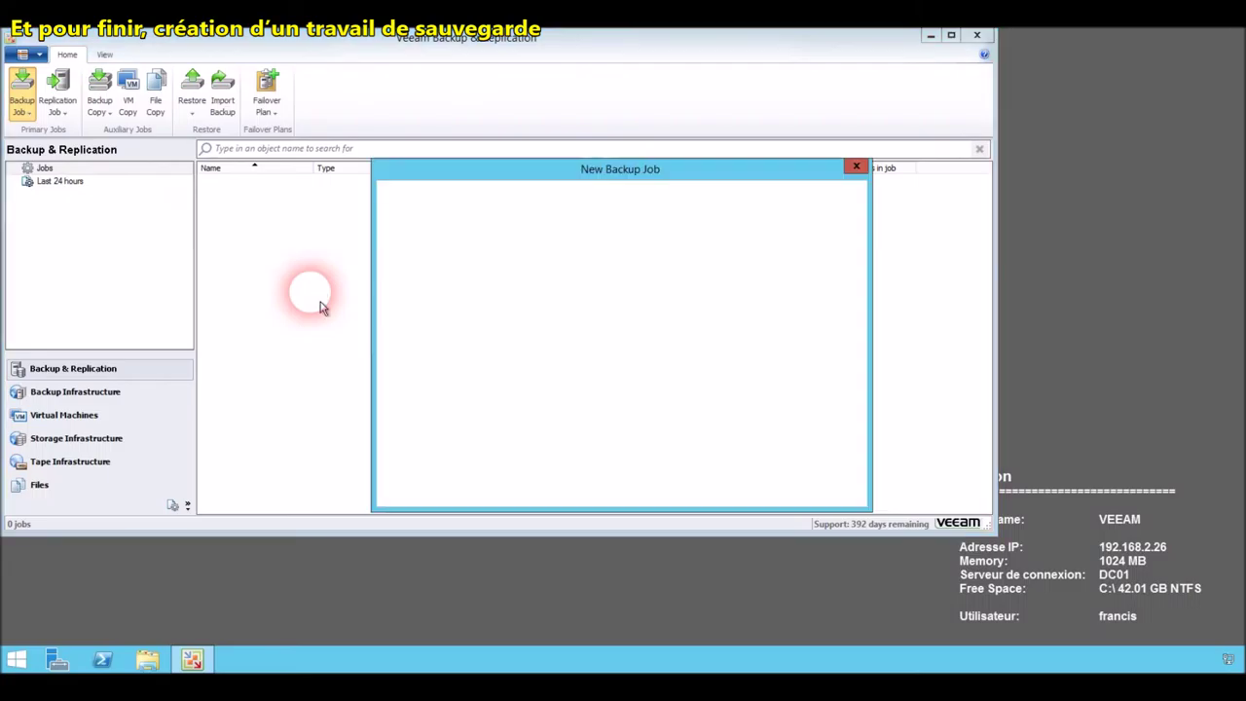
# Add the Exchange VM from host lab-hpv01 to the backup job and advance to Storage.
pyautogui.click(713, 492)
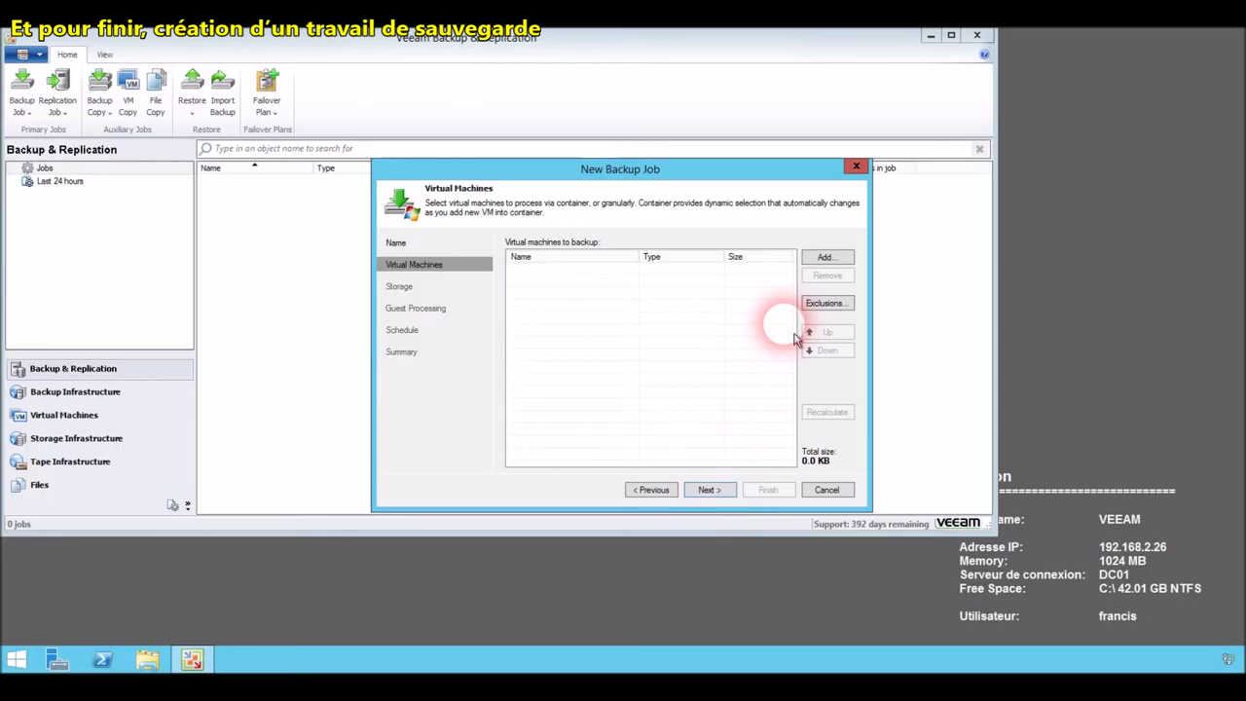
pyautogui.click(826, 259)
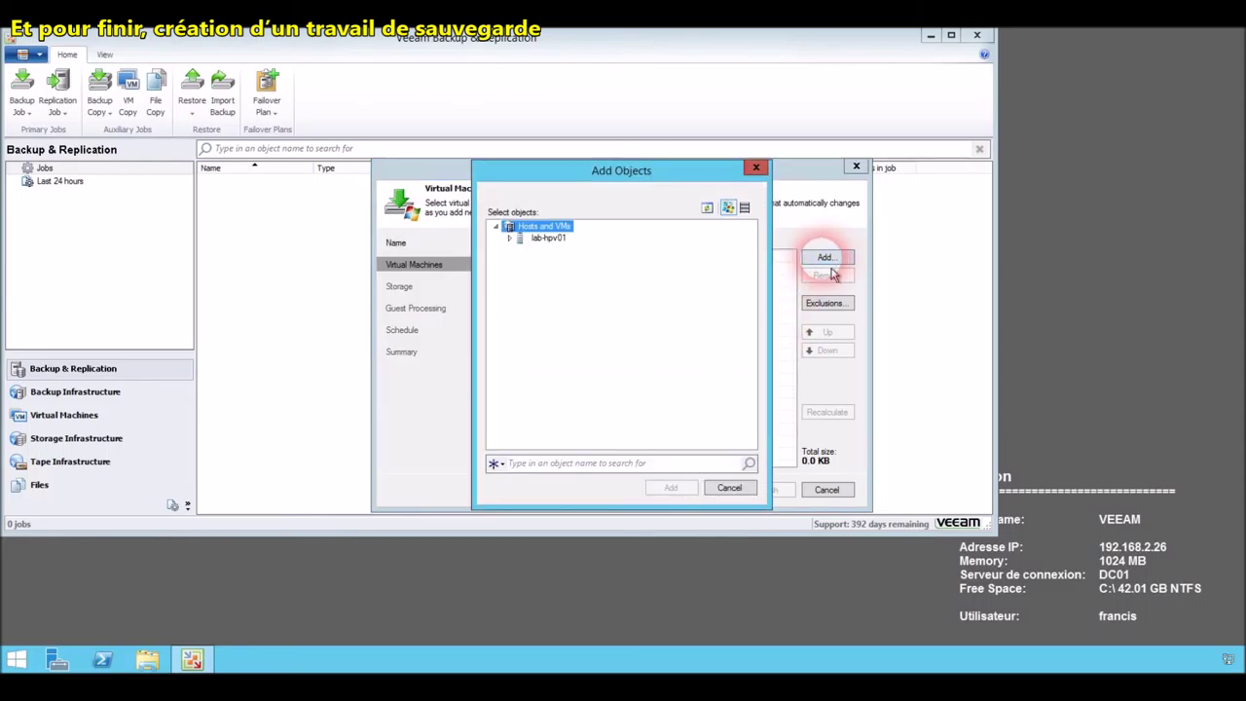
pyautogui.click(519, 245)
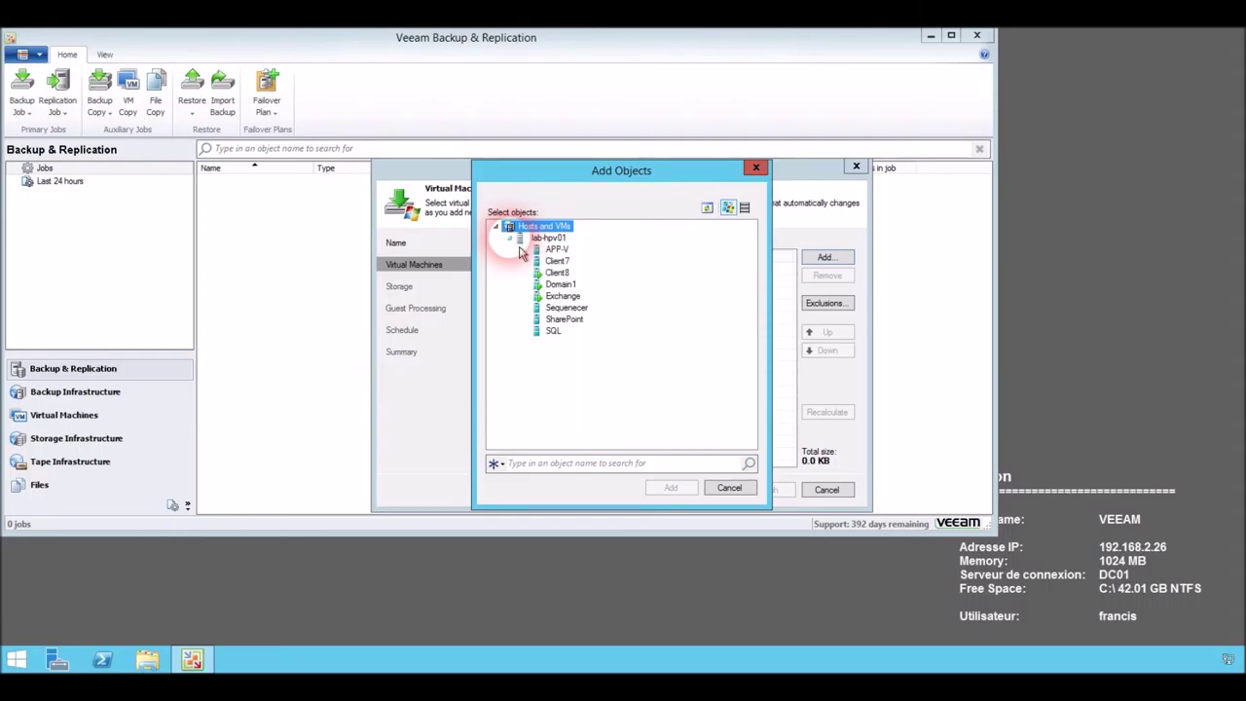
pyautogui.click(565, 296)
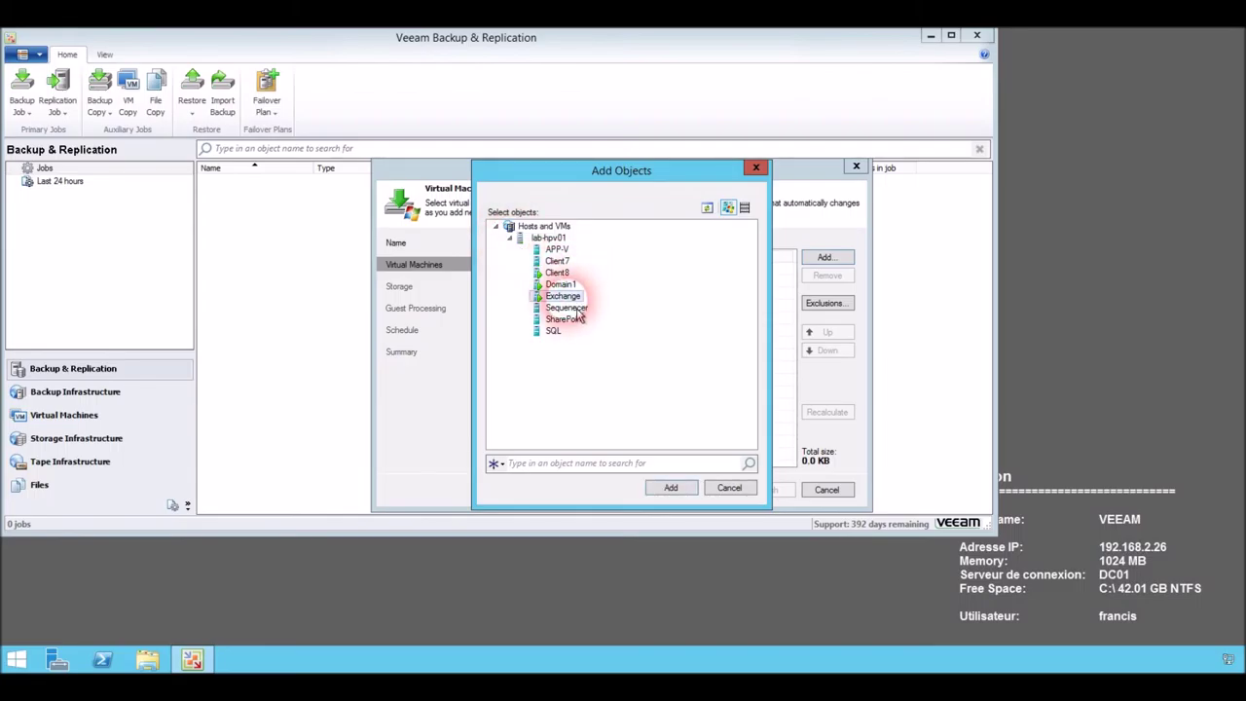
pyautogui.click(677, 488)
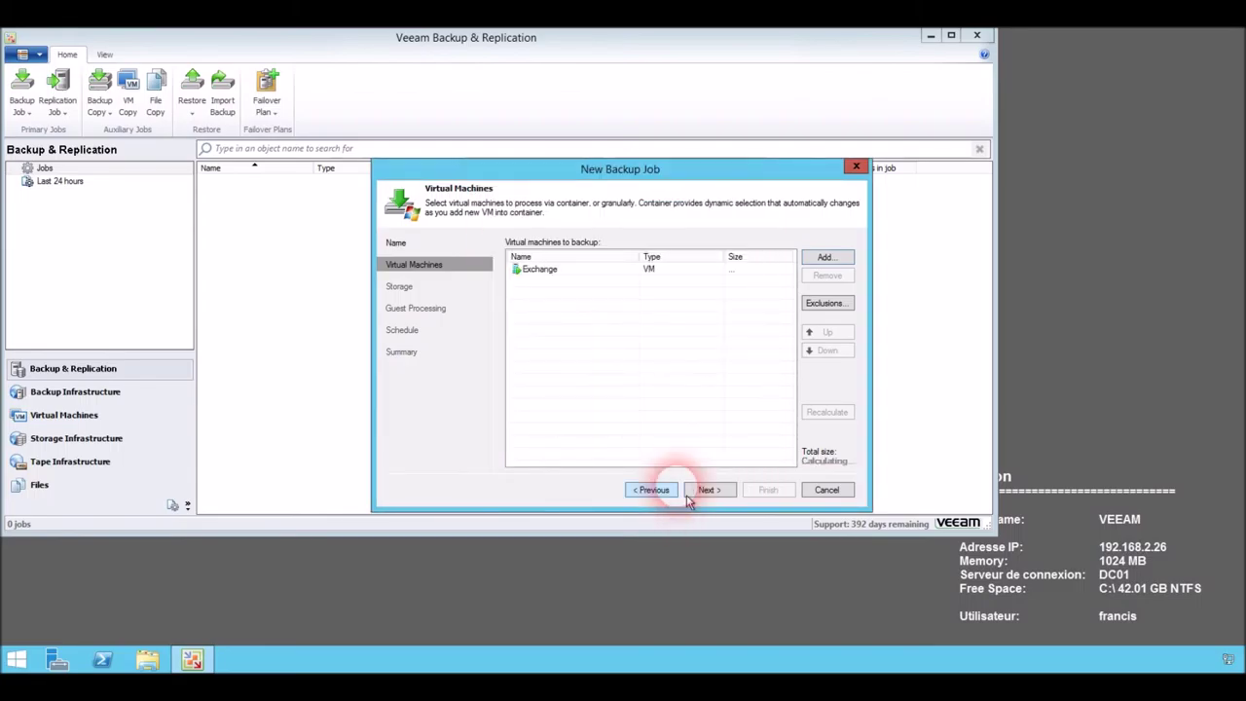
pyautogui.click(703, 491)
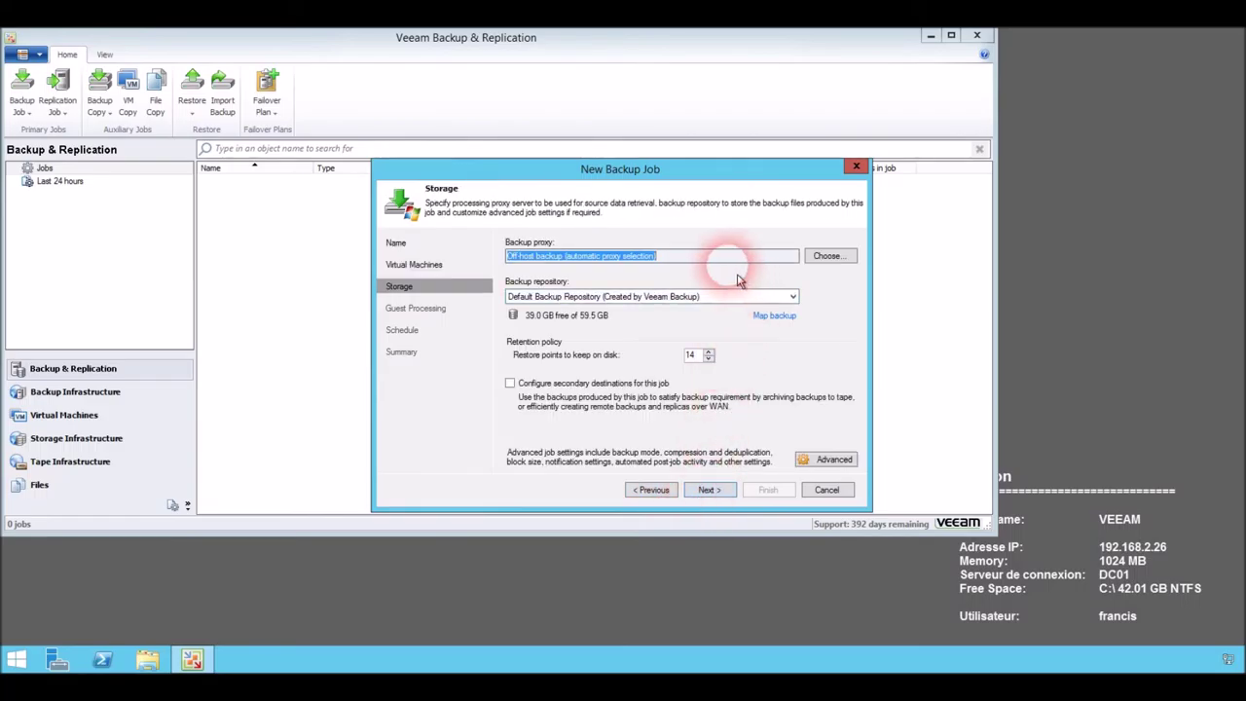
# Set the job's backup repository to lecteur K, leaving the proxy unchanged, and proceed to Guest Processing.
pyautogui.click(842, 271)
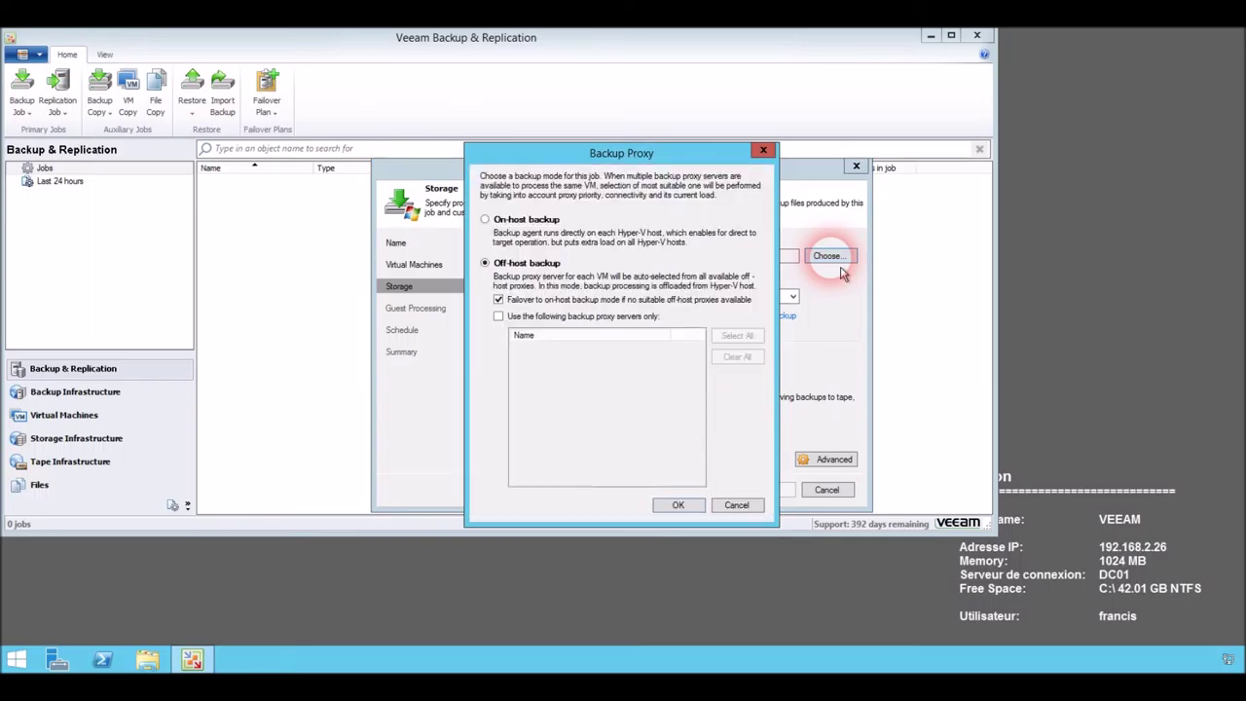
pyautogui.click(736, 504)
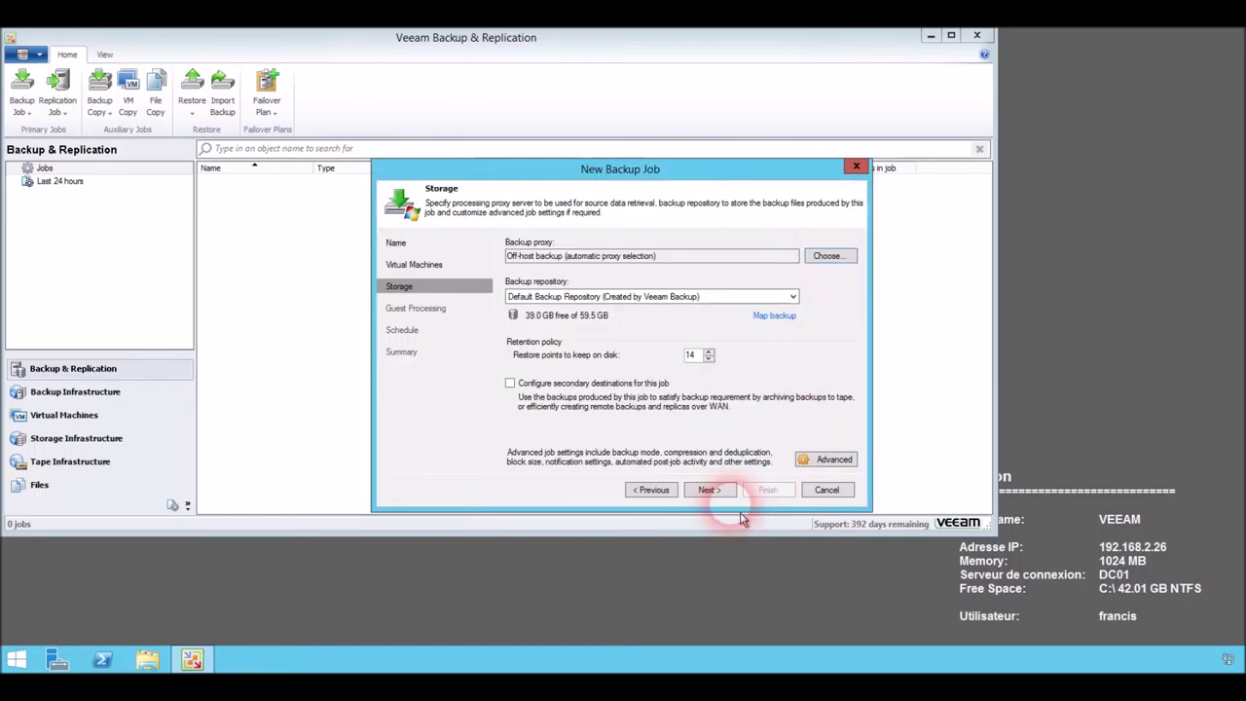
pyautogui.click(729, 297)
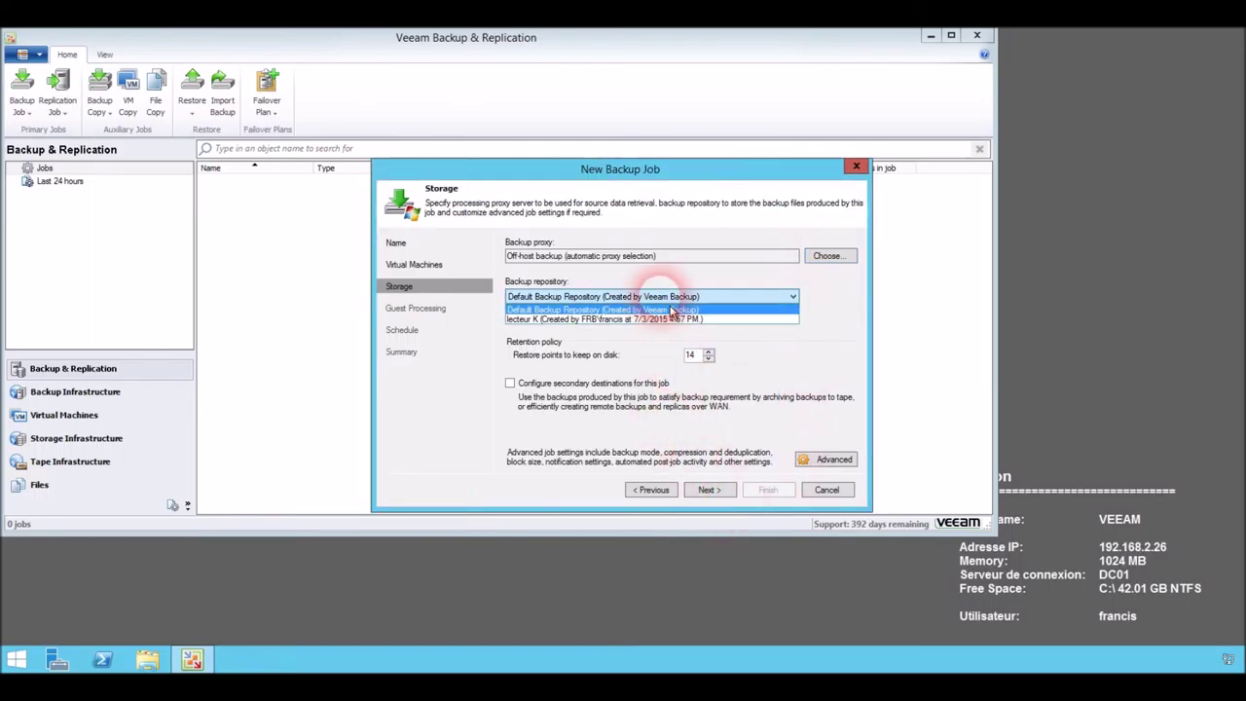
pyautogui.click(659, 319)
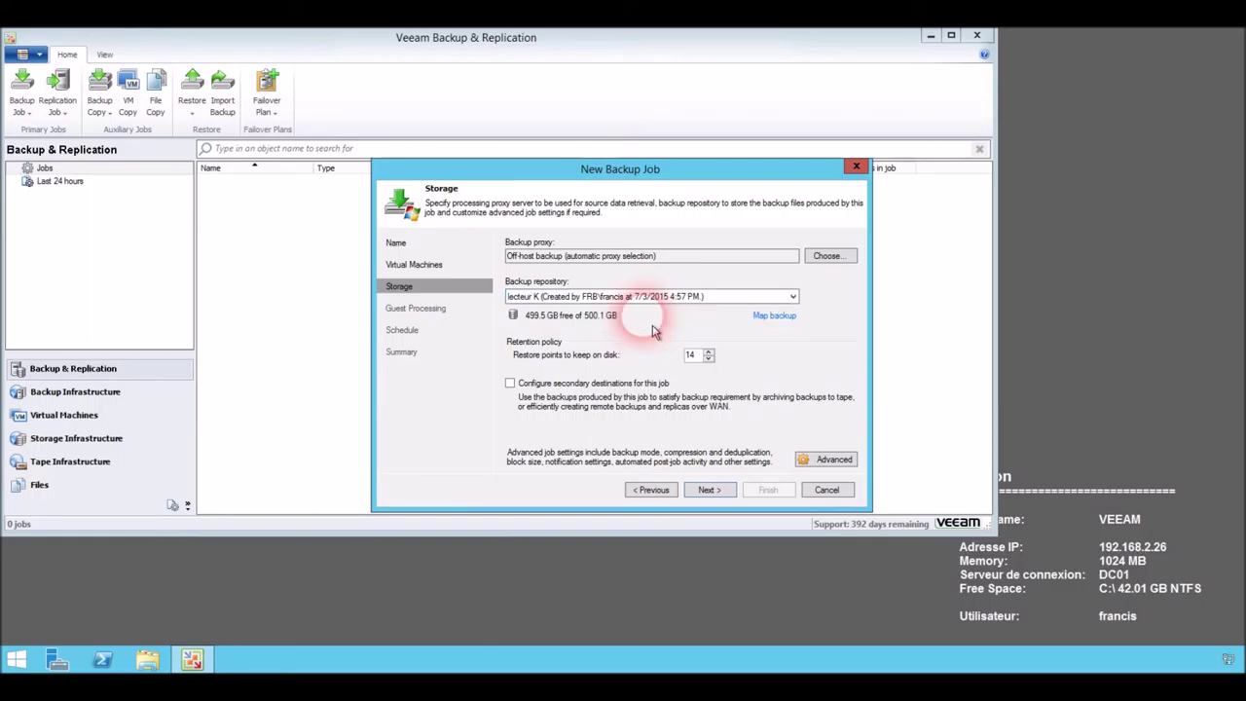
pyautogui.click(719, 497)
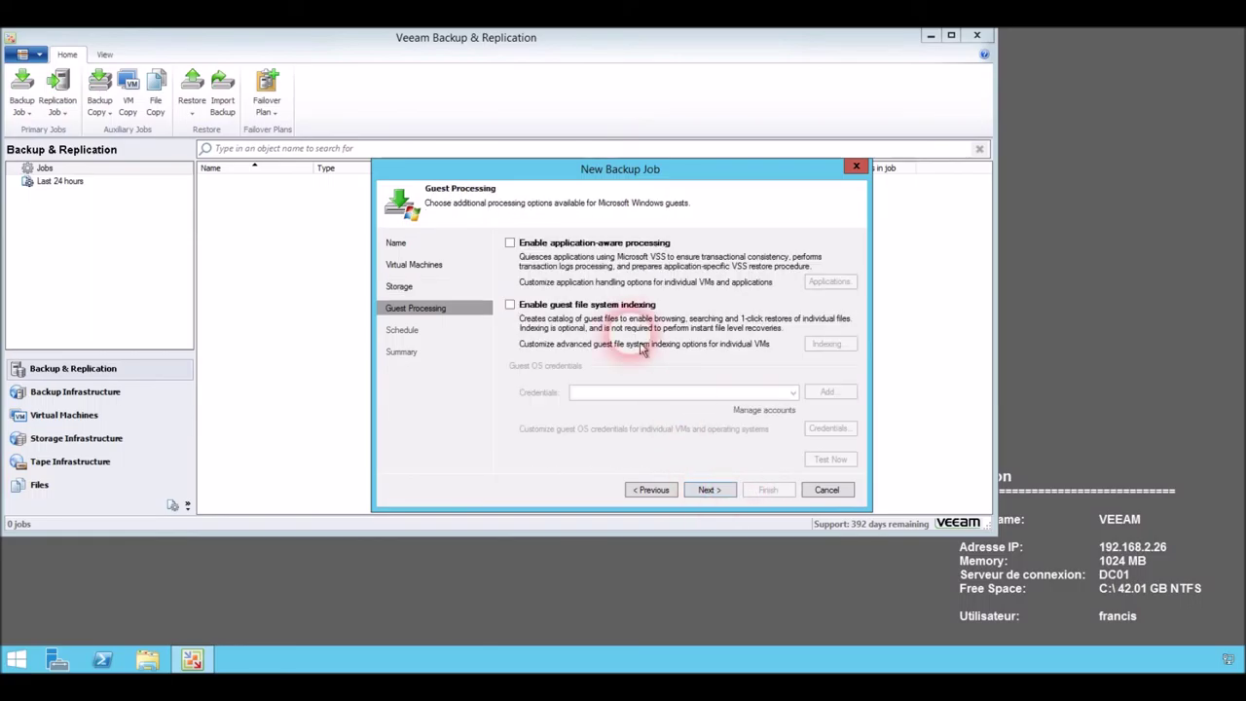
# Enable application-aware processing with a saved guest OS account and create the job without a schedule.
pyautogui.click(510, 244)
pyautogui.click(713, 491)
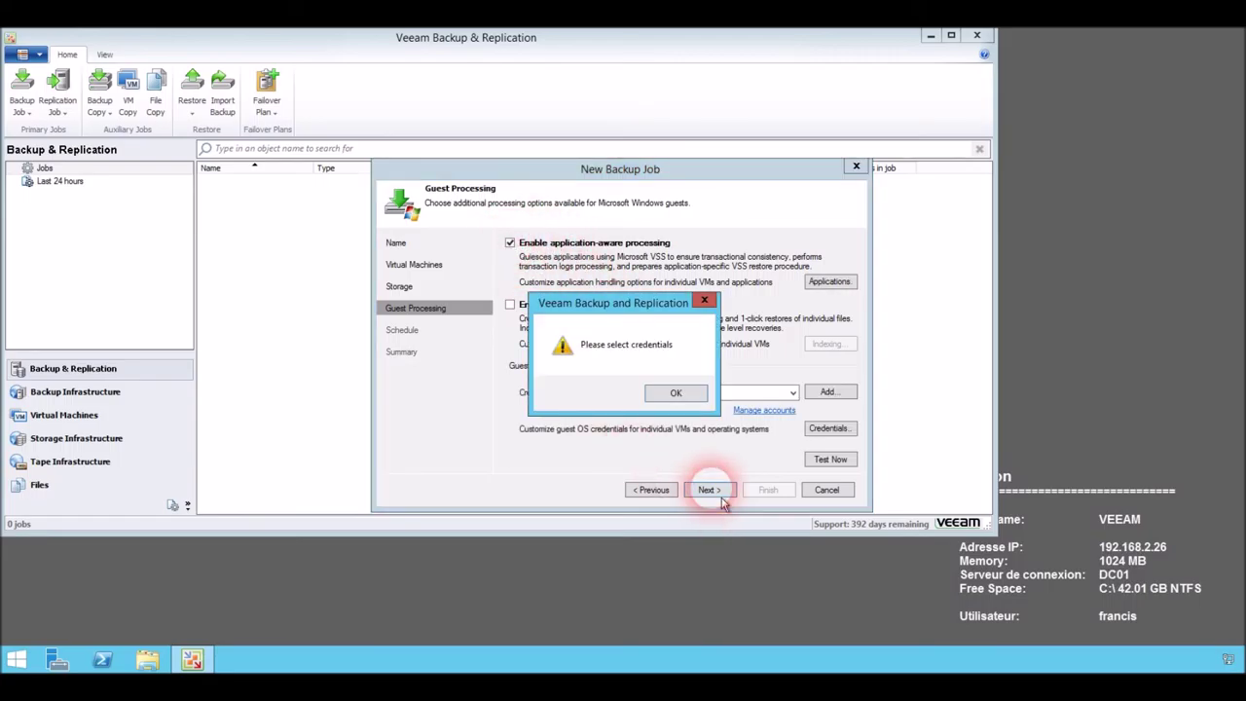
pyautogui.click(676, 392)
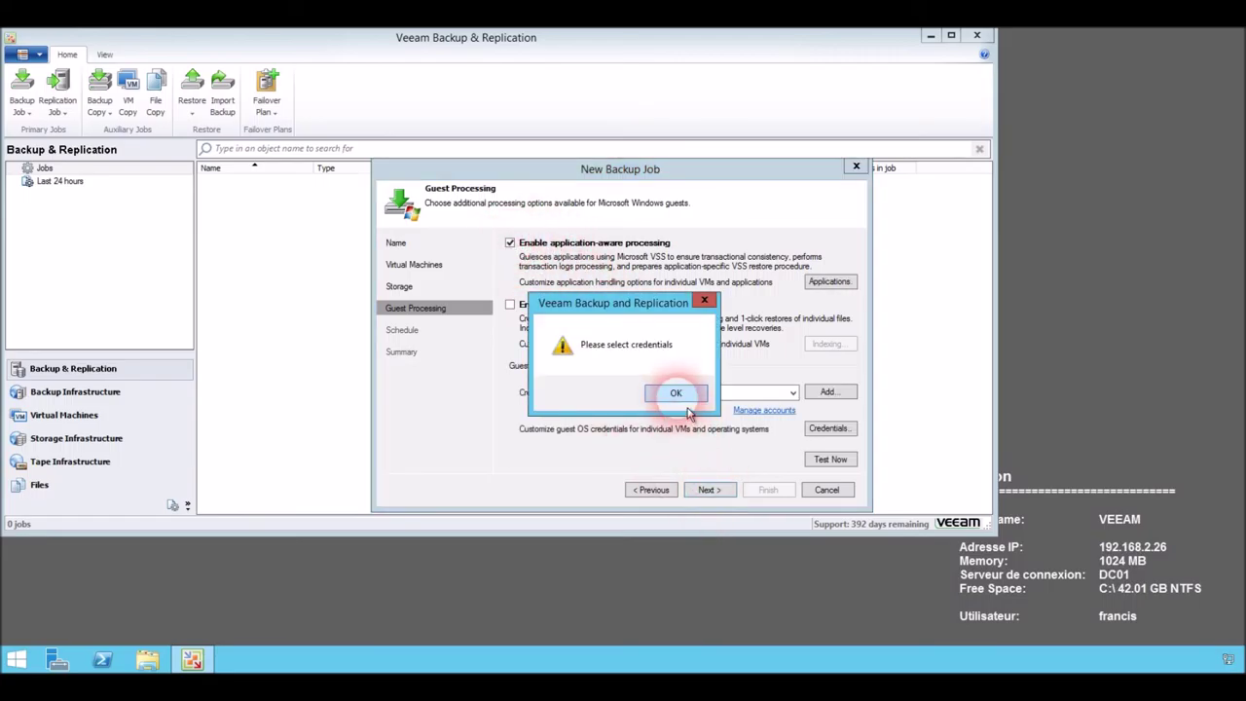
pyautogui.click(794, 394)
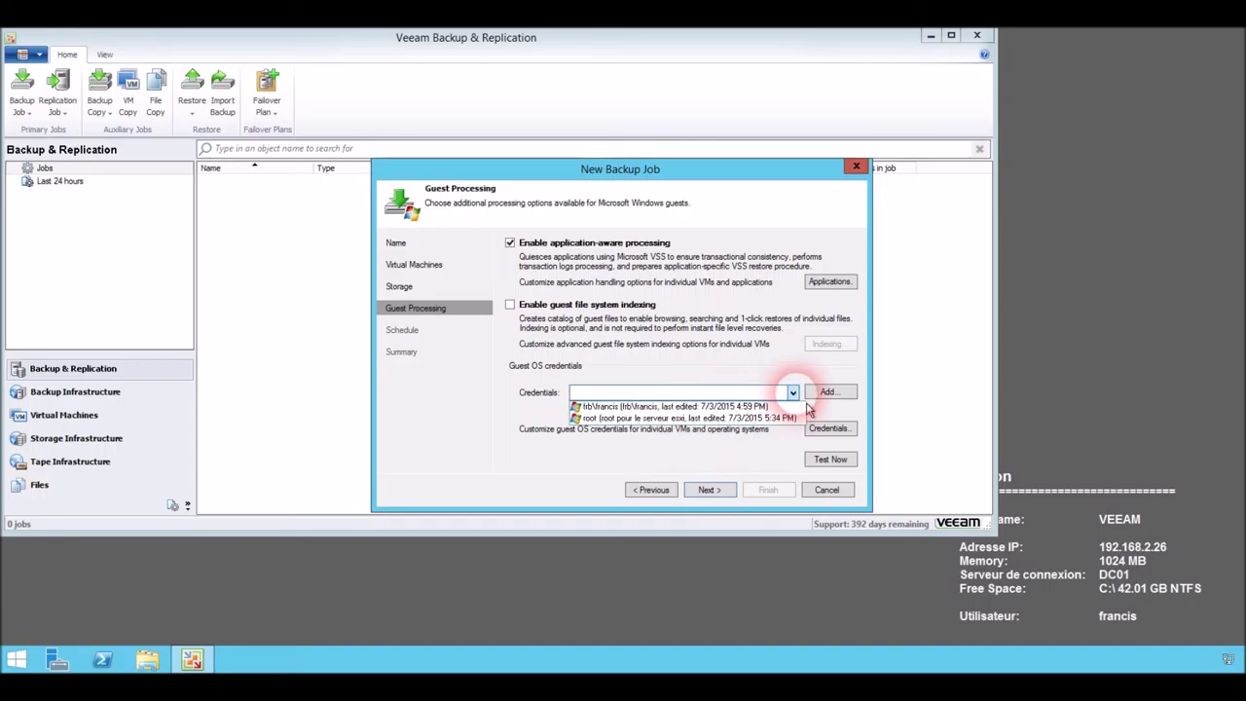
pyautogui.click(702, 406)
pyautogui.click(709, 491)
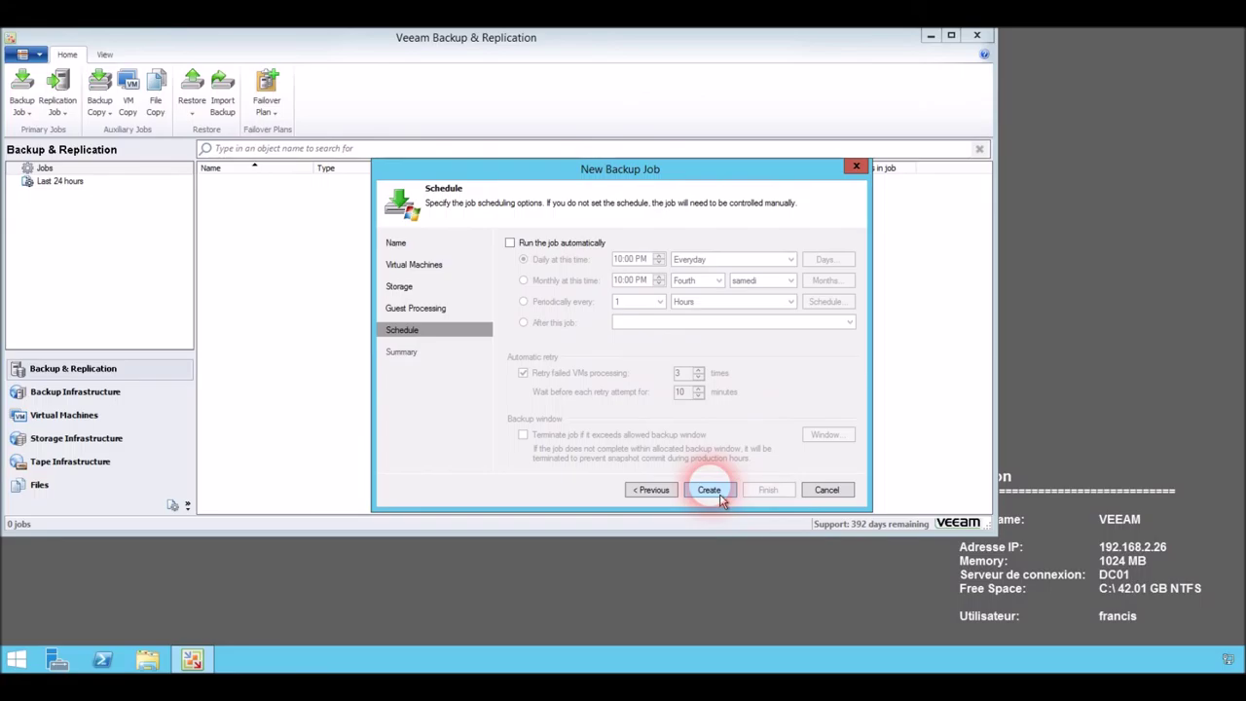
pyautogui.click(710, 490)
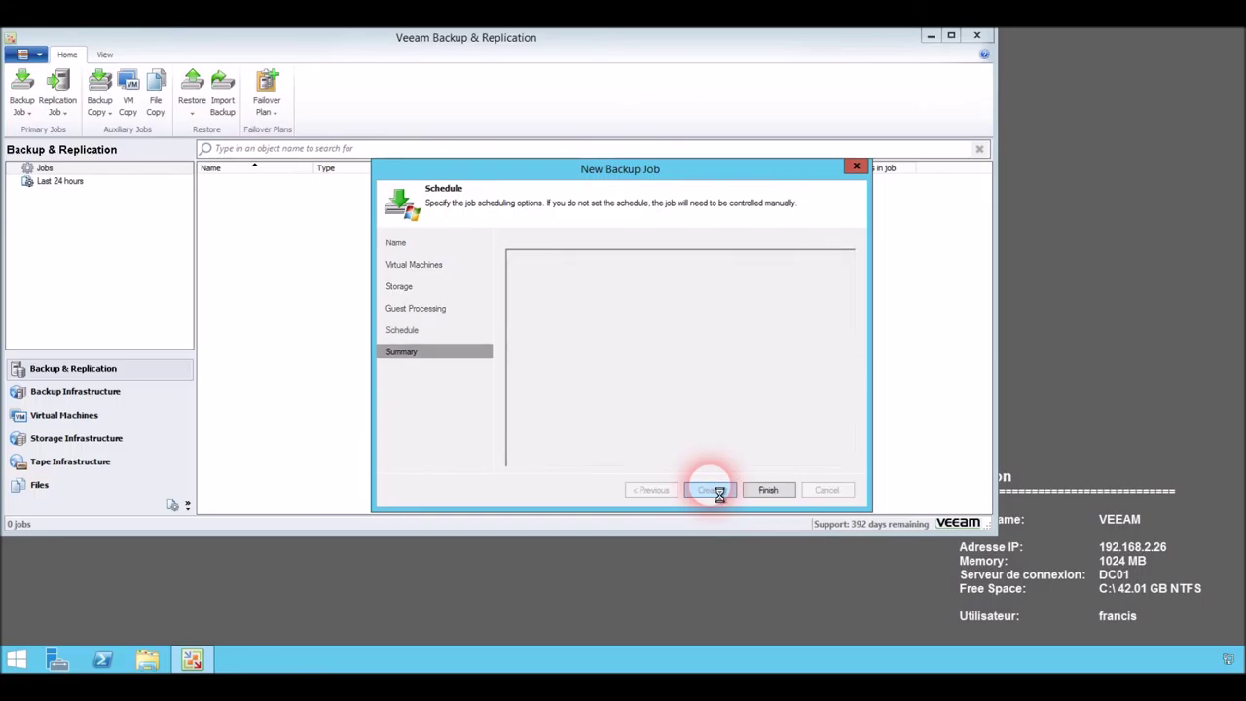
pyautogui.click(773, 492)
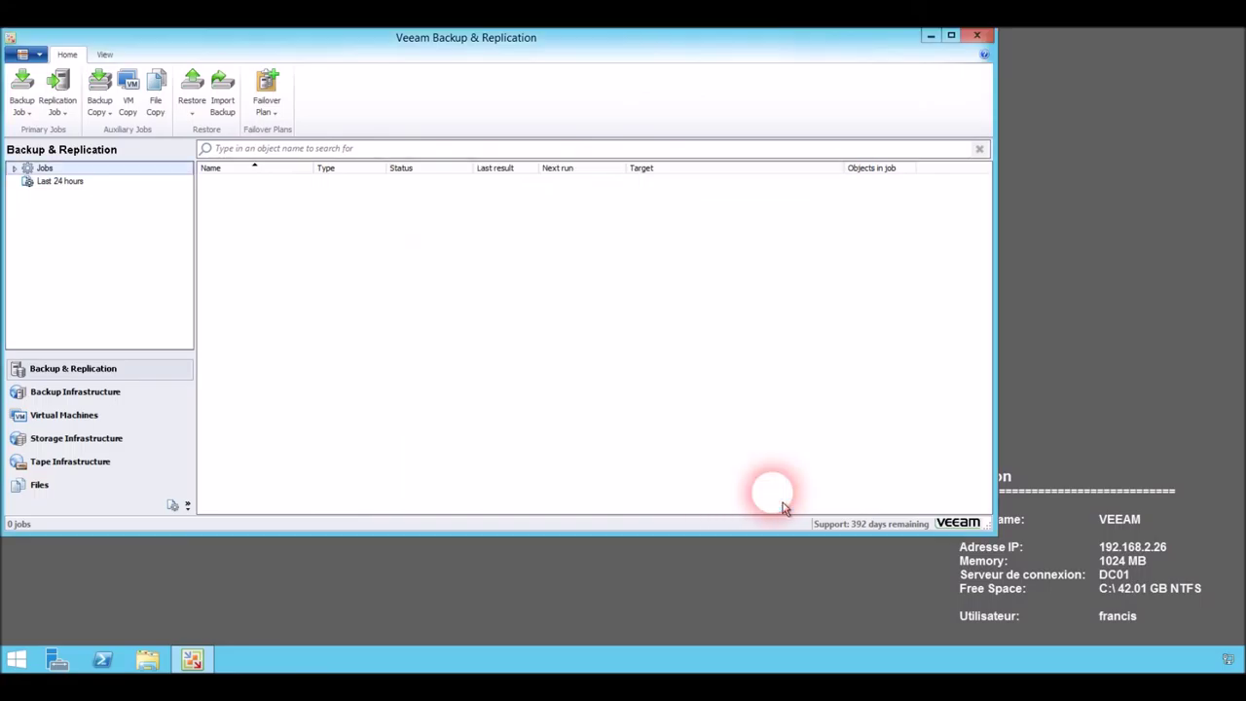